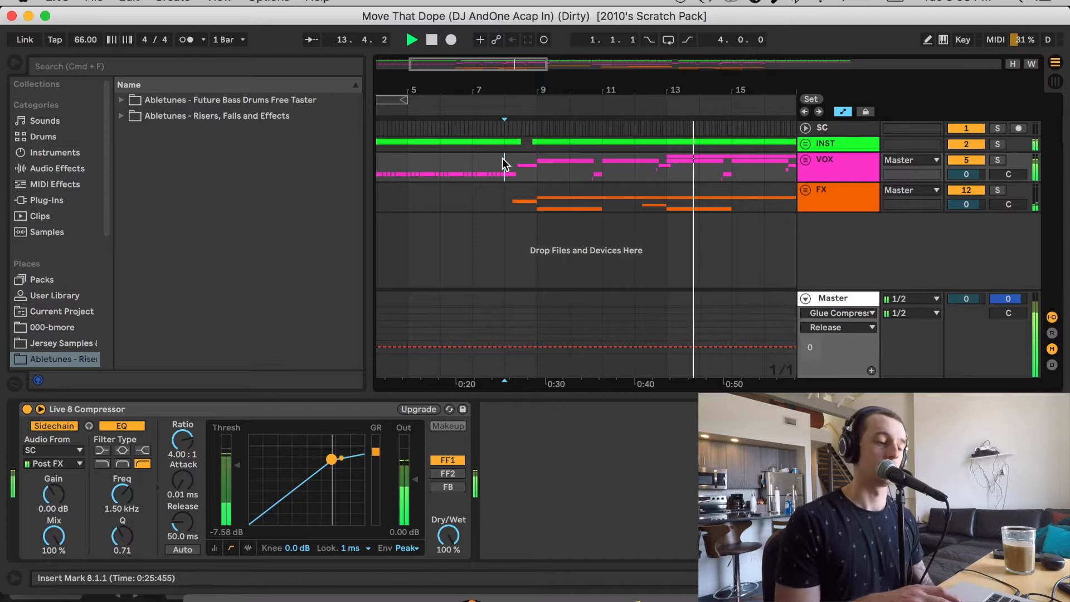
Stop the current playback and audition the full arrangement from bar 27 to about bar 33
{"action": "key", "text": "space"}
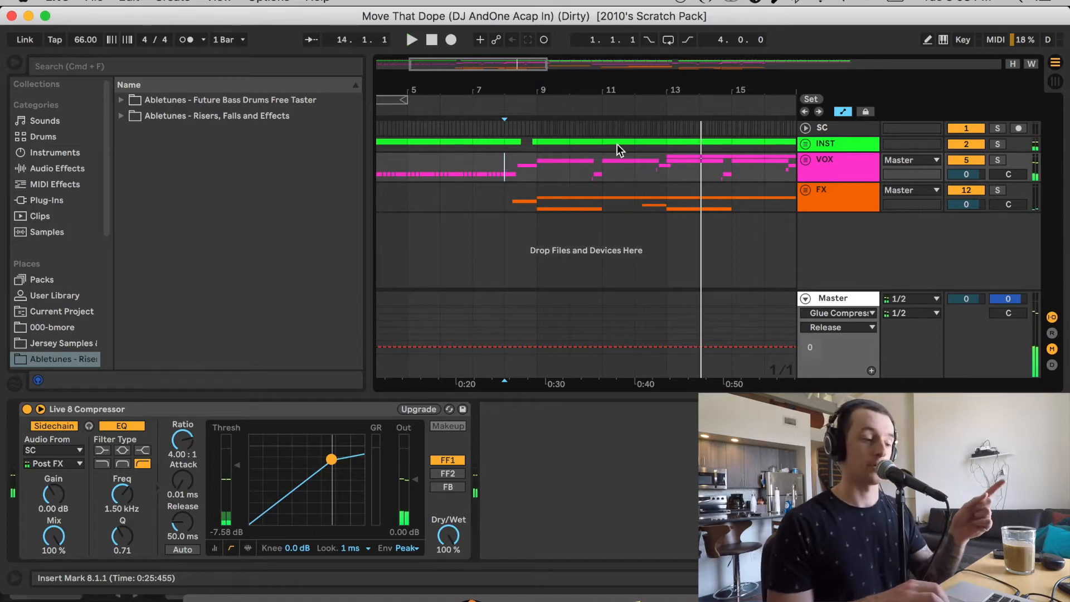
{"action": "scroll", "coordinate": [617, 144], "scroll_direction": "right", "scroll_amount": 10}
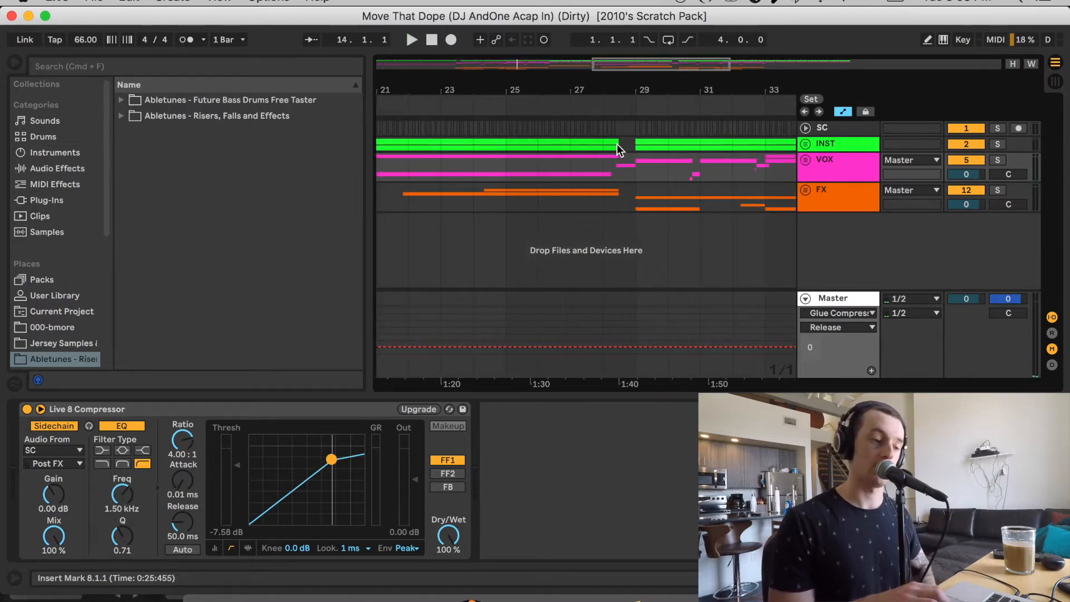
{"action": "left_click", "coordinate": [574, 173]}
{"action": "key", "text": "space"}
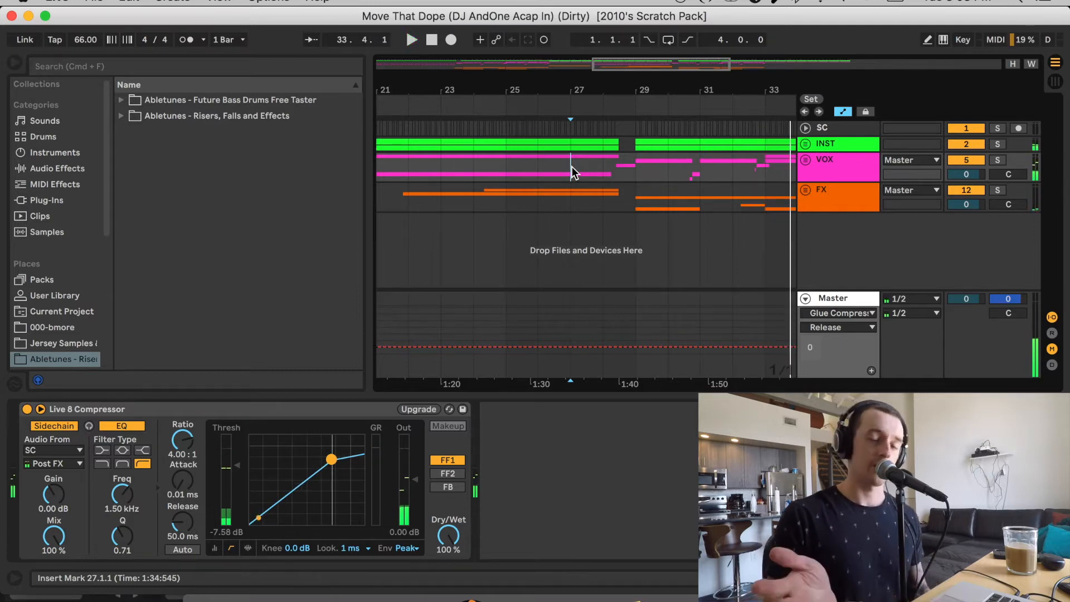
{"action": "key", "text": "space"}
Unfold the SC track and the INST group to expose their contents in the arrangement
{"action": "left_click", "coordinate": [806, 128]}
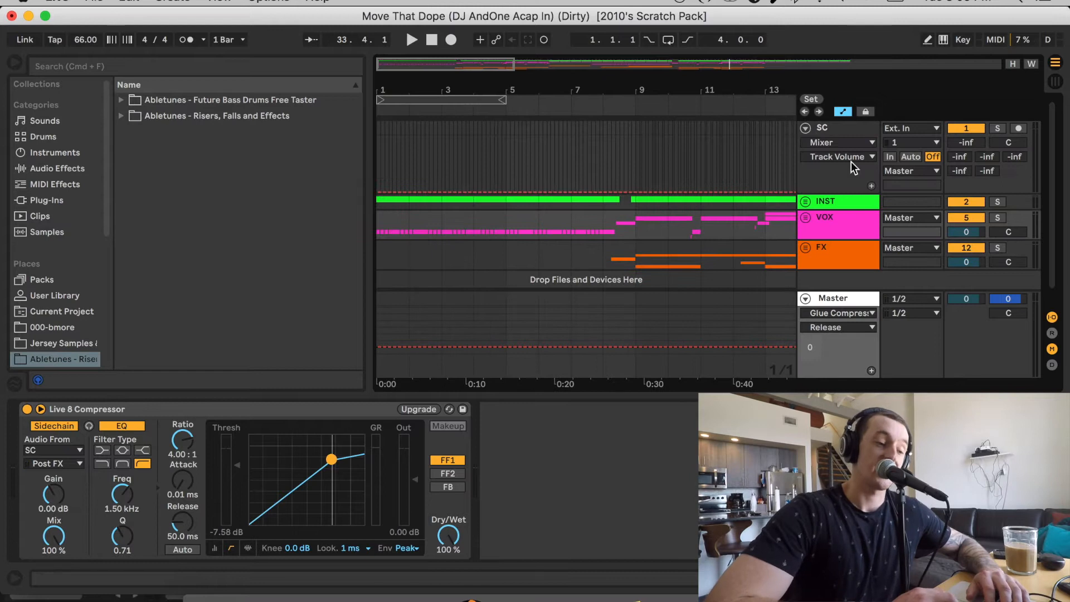
{"action": "left_click", "coordinate": [515, 142]}
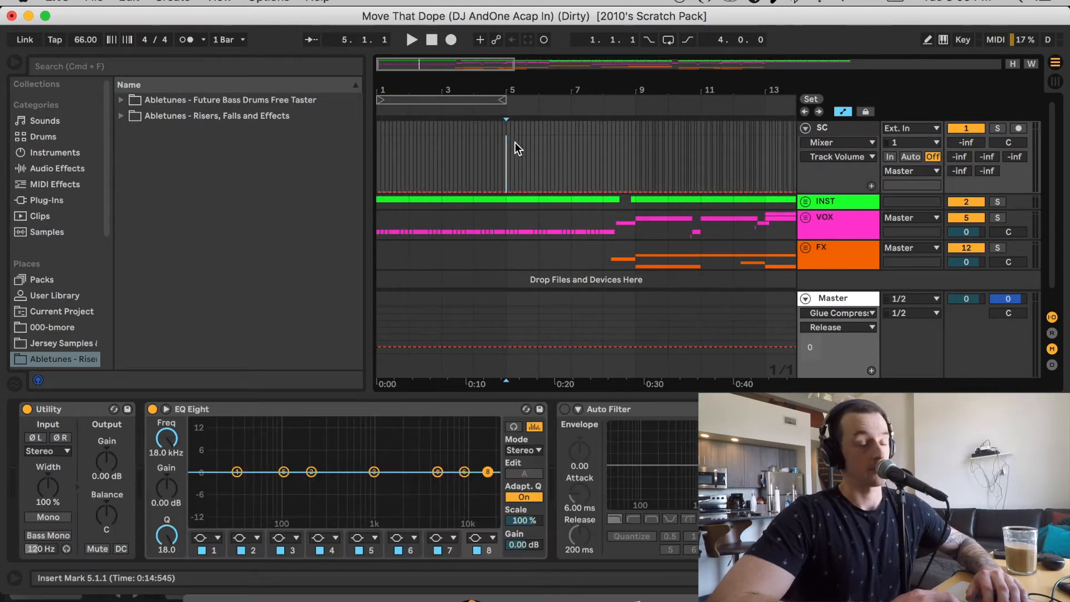
{"action": "left_click", "coordinate": [807, 201]}
{"action": "scroll", "coordinate": [681, 187], "scroll_direction": "down", "scroll_amount": 2}
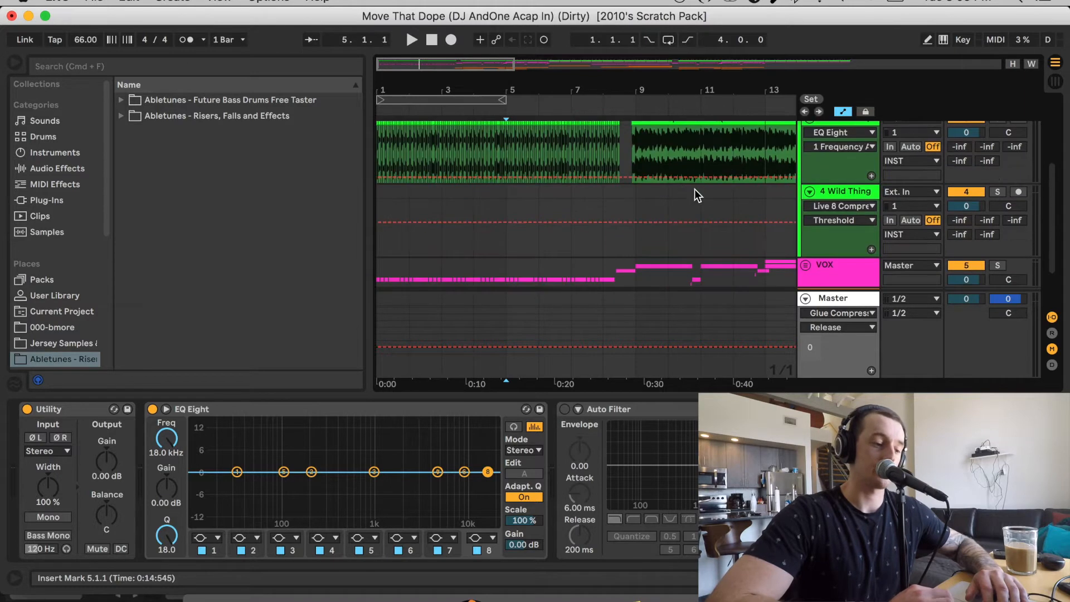
Examine the Salt-N-Pepa and Wild Thing instrumental clips in the INST group across the arrangement
{"action": "scroll", "coordinate": [711, 152], "scroll_direction": "up", "scroll_amount": 3}
{"action": "scroll", "coordinate": [681, 197], "scroll_direction": "right", "scroll_amount": 4}
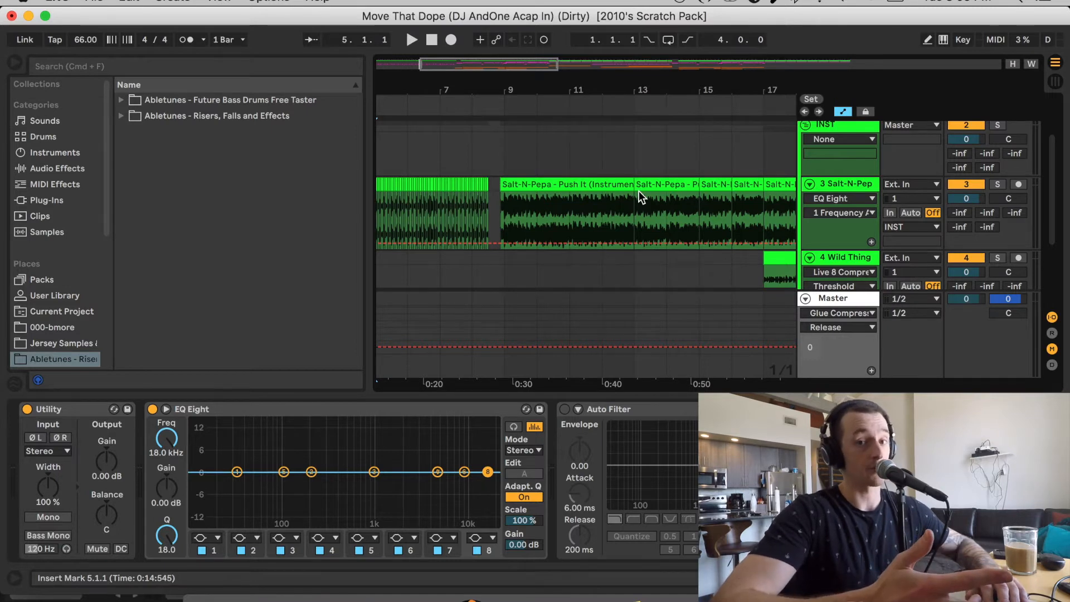
{"action": "scroll", "coordinate": [639, 190], "scroll_direction": "left", "scroll_amount": 1}
{"action": "scroll", "coordinate": [531, 167], "scroll_direction": "up", "scroll_amount": 2}
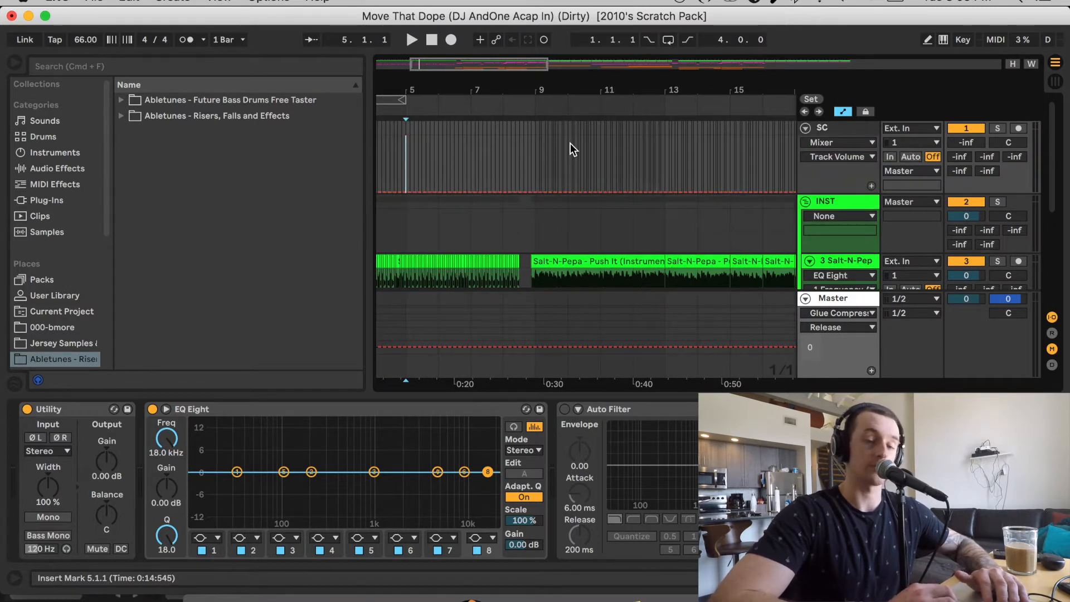
{"action": "scroll", "coordinate": [570, 143], "scroll_direction": "down", "scroll_amount": 2}
{"action": "scroll", "coordinate": [570, 143], "scroll_direction": "down", "scroll_amount": 2}
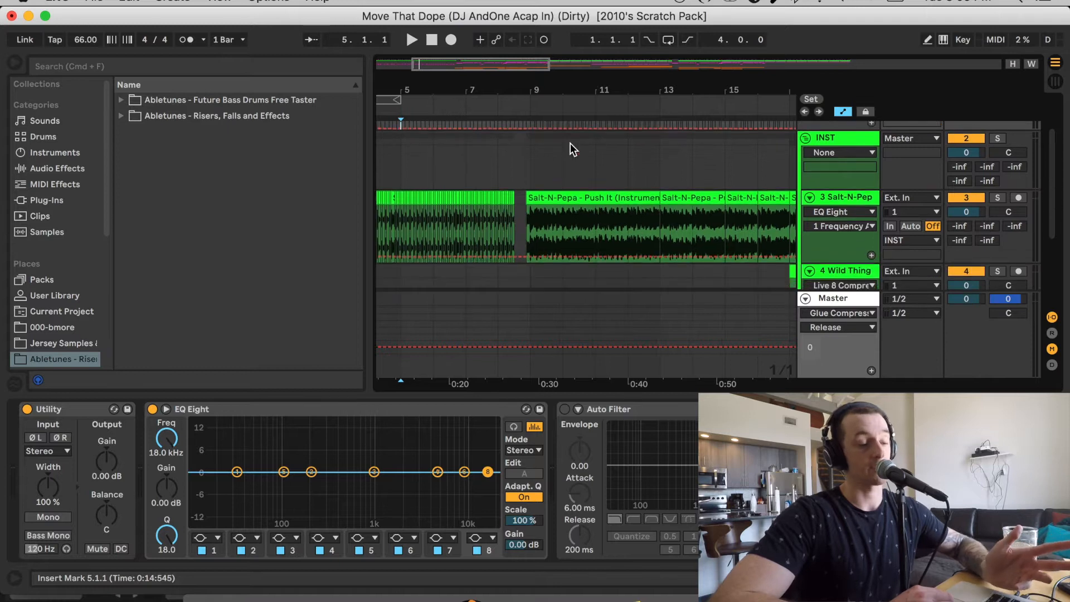
{"action": "scroll", "coordinate": [571, 143], "scroll_direction": "down", "scroll_amount": 2}
{"action": "scroll", "coordinate": [570, 143], "scroll_direction": "right", "scroll_amount": 2}
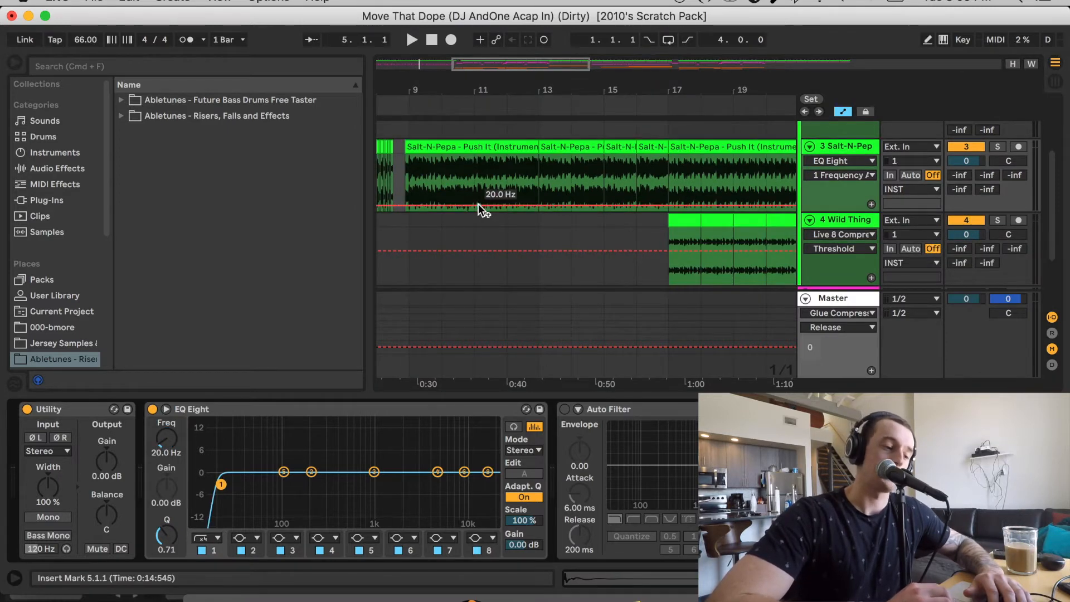
{"action": "scroll", "coordinate": [479, 206], "scroll_direction": "down", "scroll_amount": 1}
{"action": "scroll", "coordinate": [480, 205], "scroll_direction": "right", "scroll_amount": 2}
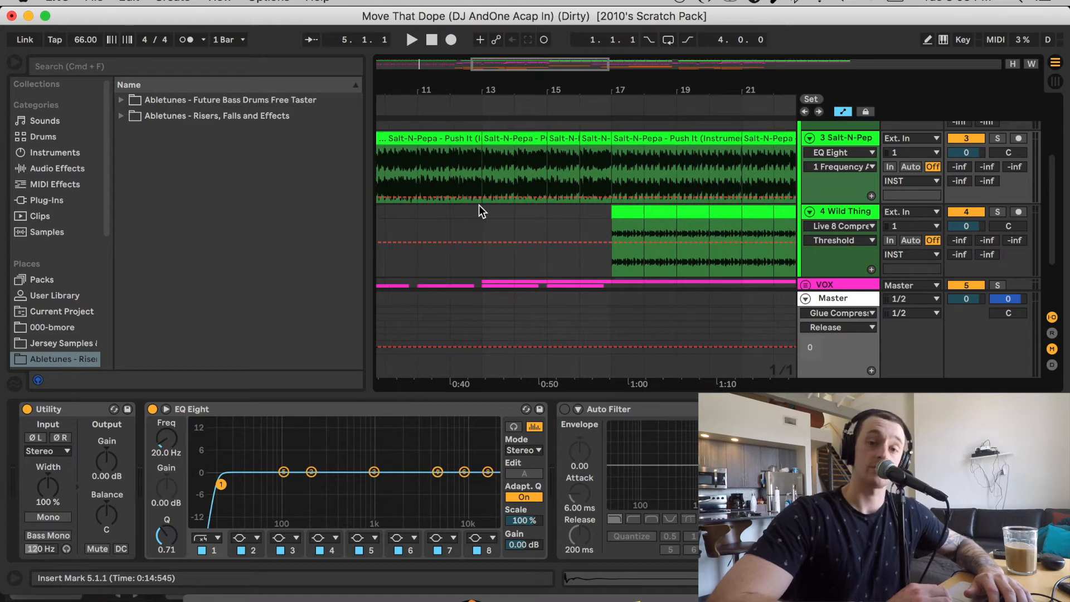
{"action": "scroll", "coordinate": [479, 205], "scroll_direction": "right", "scroll_amount": 6}
{"action": "scroll", "coordinate": [480, 205], "scroll_direction": "down", "scroll_amount": 1}
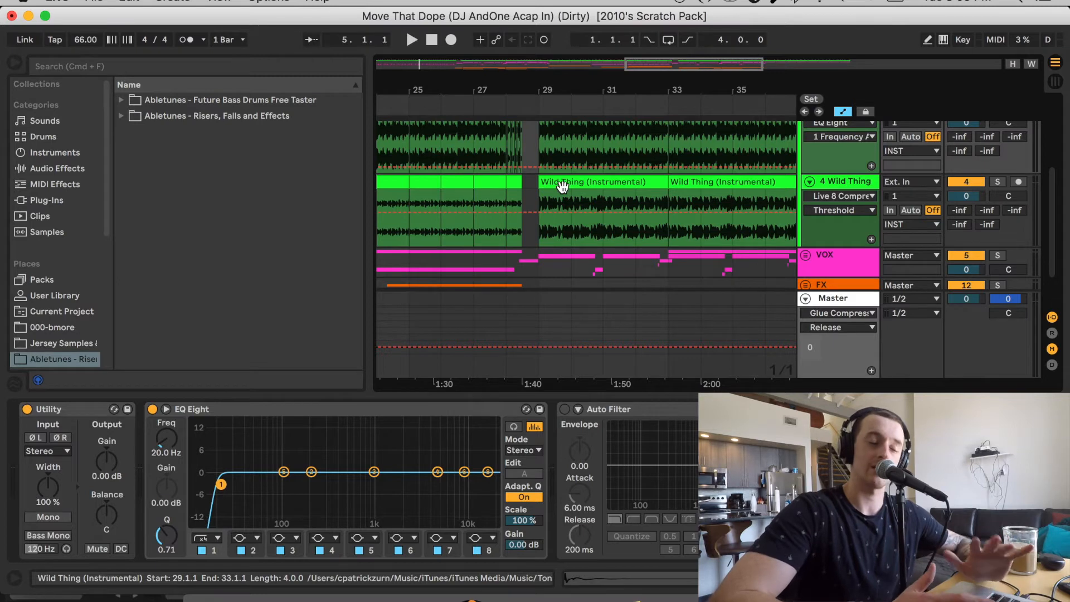
{"action": "scroll", "coordinate": [563, 186], "scroll_direction": "left", "scroll_amount": 10}
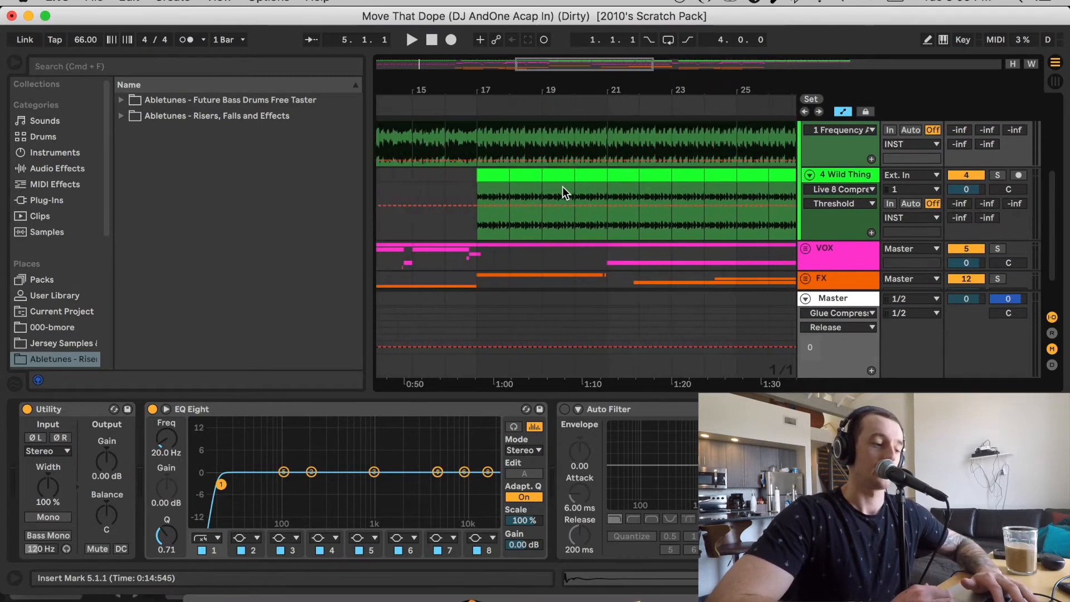
Solo the Wild Thing track and audition it from bar 17
{"action": "left_click", "coordinate": [508, 188]}
{"action": "left_click", "coordinate": [999, 174]}
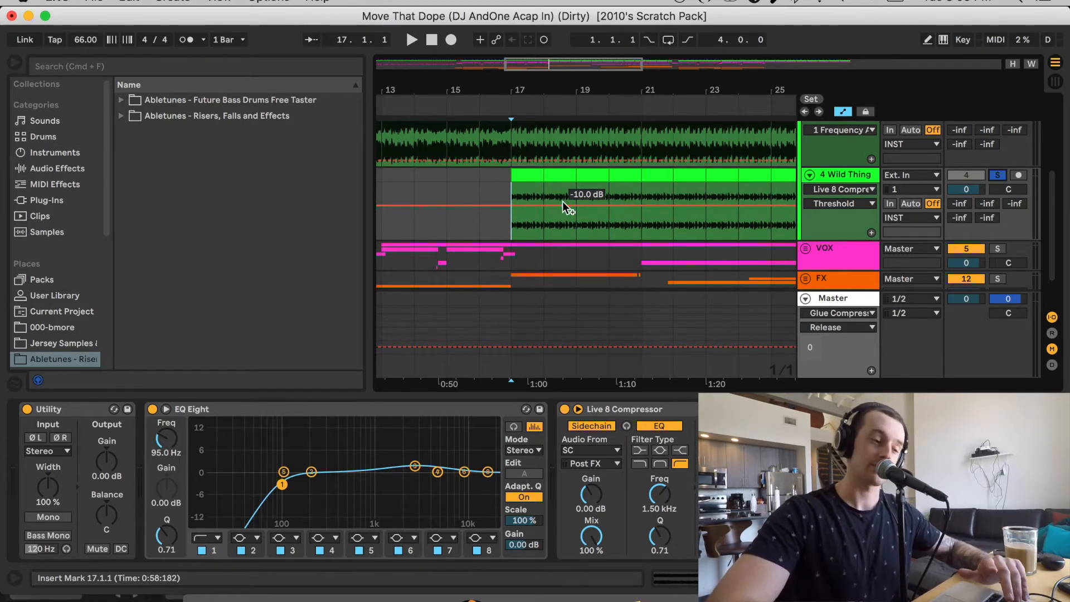
{"action": "key", "text": "space"}
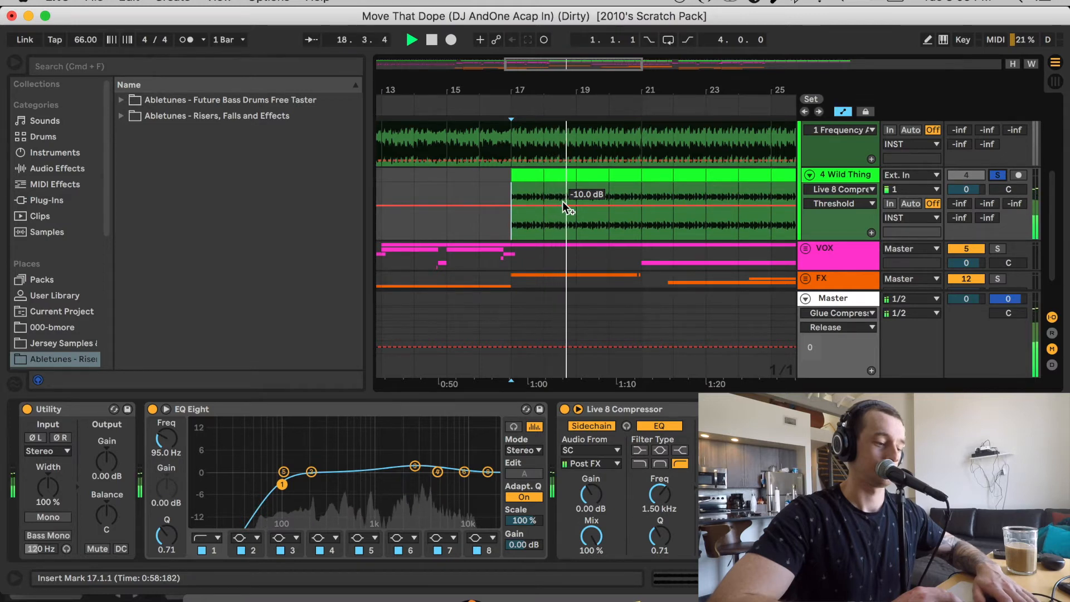
{"action": "key", "text": "space"}
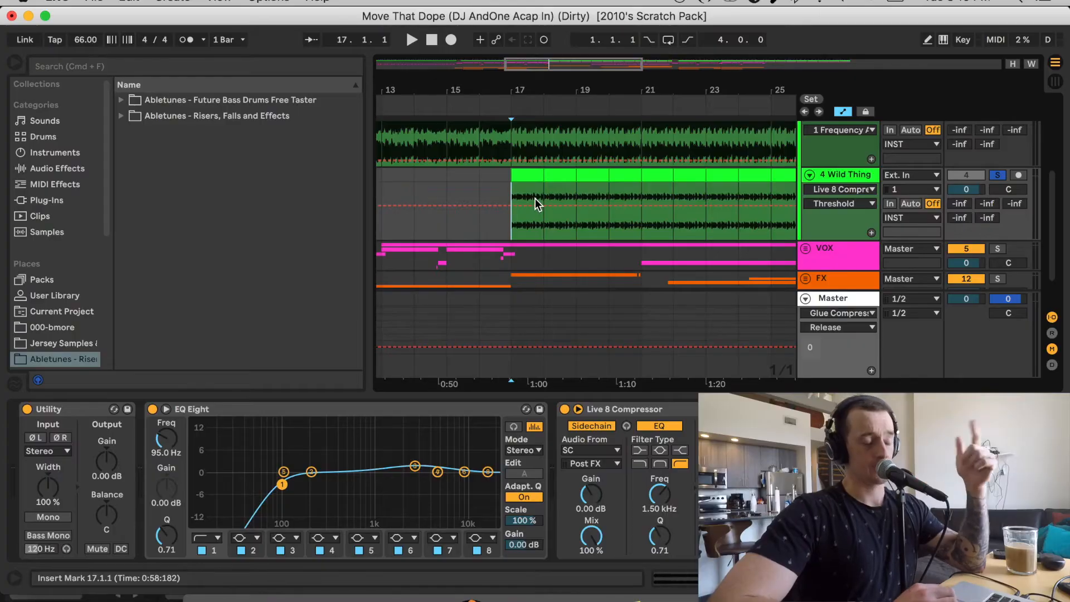
Select band 3 in the Wild Thing track's EQ Eight and audition the soloed track from bar 29
{"action": "scroll", "coordinate": [535, 198], "scroll_direction": "right", "scroll_amount": 10}
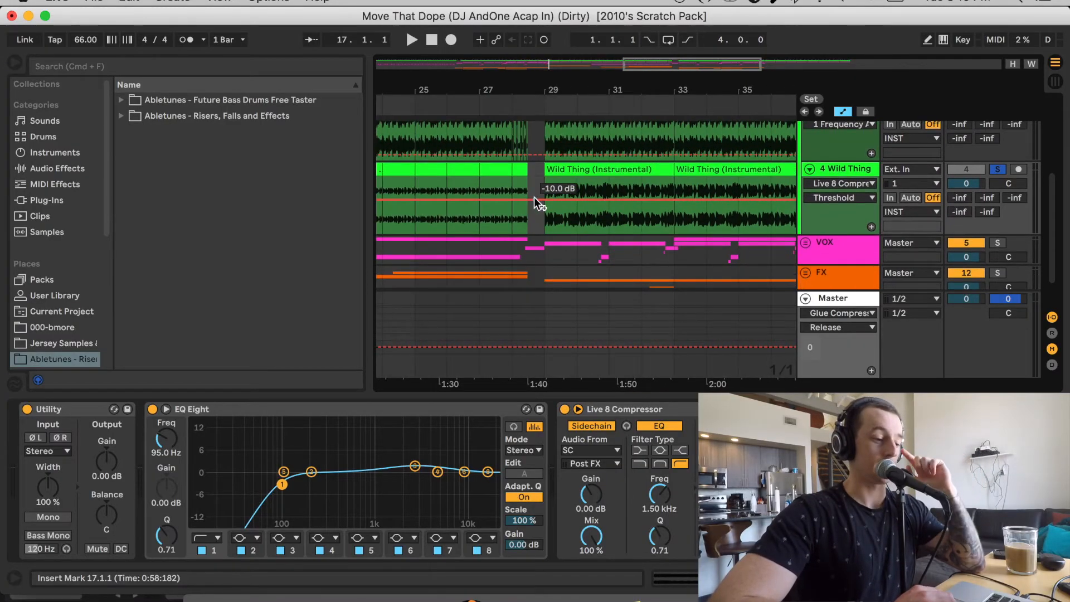
{"action": "left_click", "coordinate": [538, 188]}
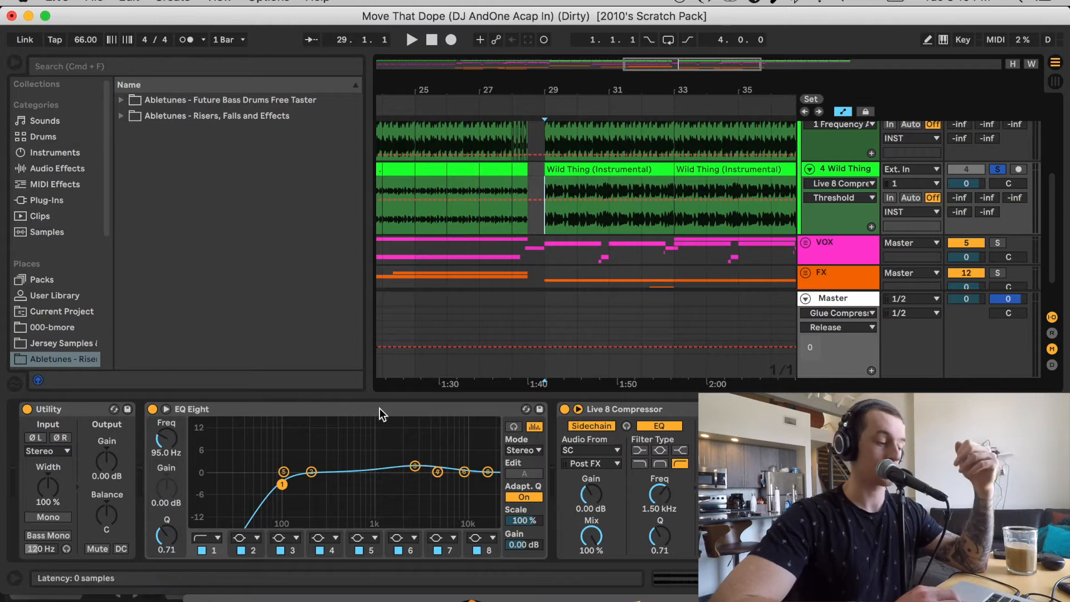
{"action": "left_click", "coordinate": [417, 467]}
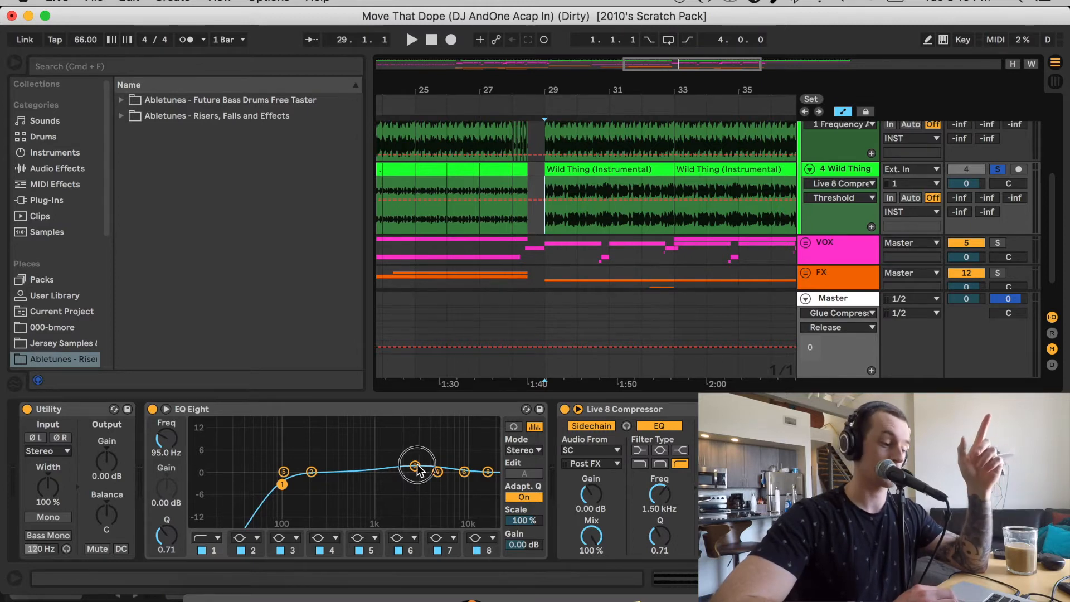
{"action": "key", "text": "space"}
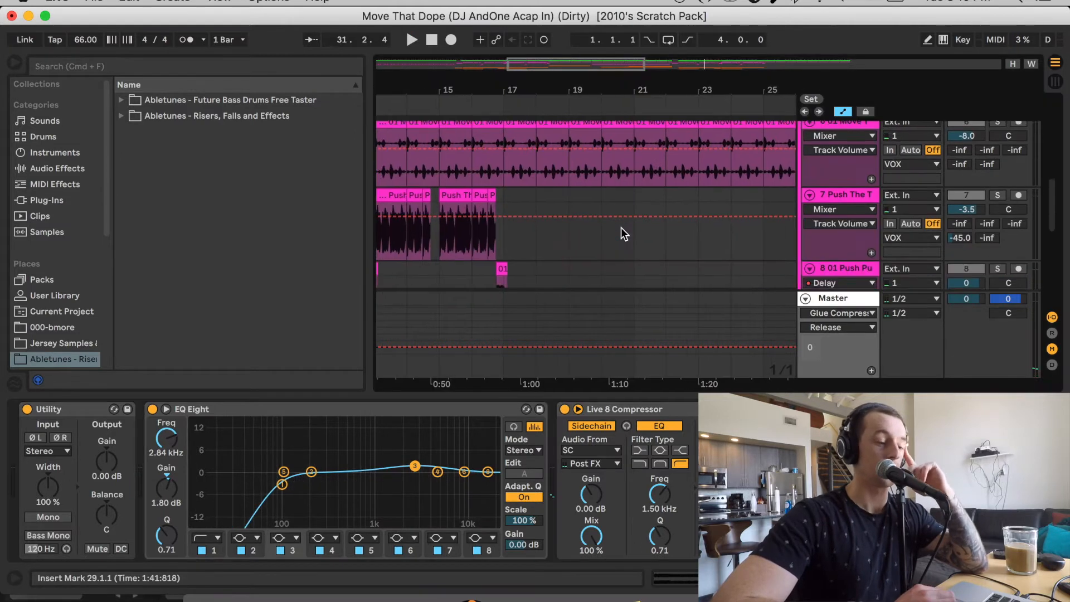
Solo the main vocal on track 6 in the VOX group and audition it from bar 17
{"action": "scroll", "coordinate": [621, 227], "scroll_direction": "up", "scroll_amount": 2}
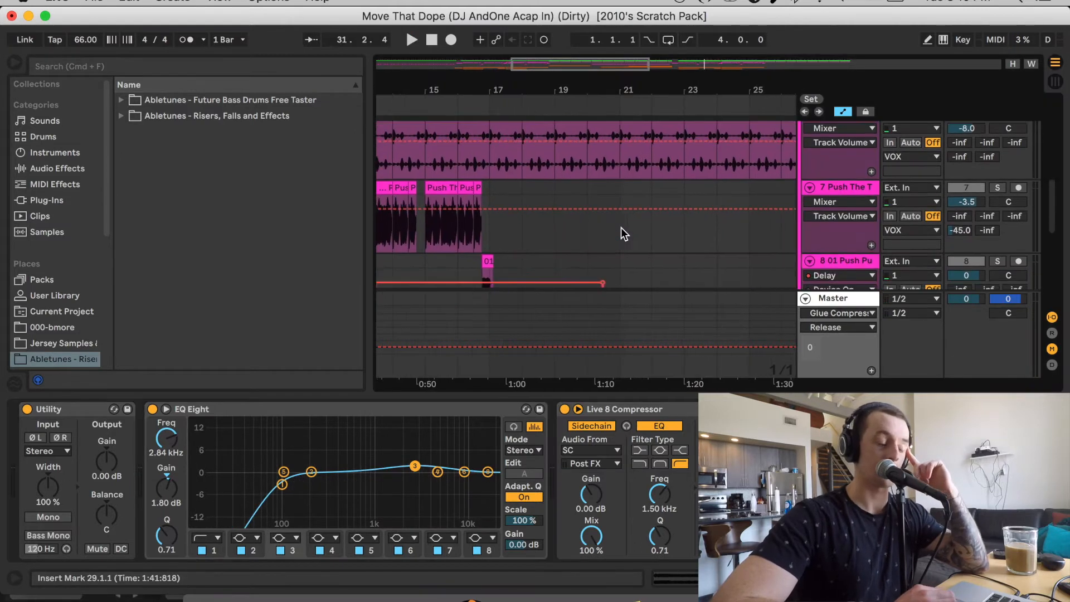
{"action": "left_click", "coordinate": [501, 156]}
{"action": "left_click", "coordinate": [999, 145]}
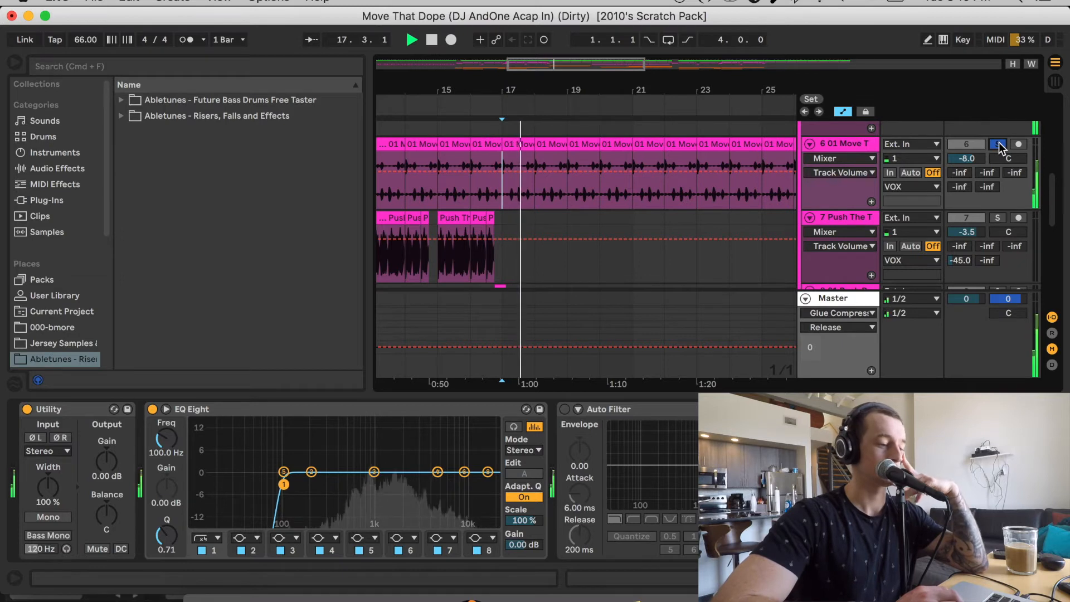
Solo the Push The Tempo vocal on track 7 and audition it from bar 9
{"action": "scroll", "coordinate": [572, 195], "scroll_direction": "down", "scroll_amount": 2}
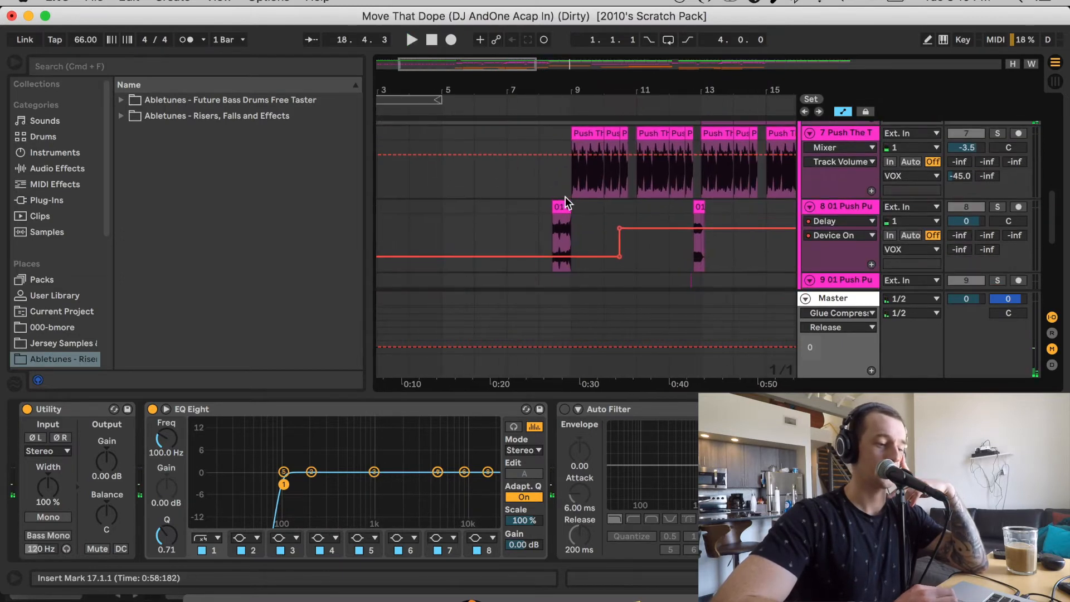
{"action": "left_click", "coordinate": [569, 183]}
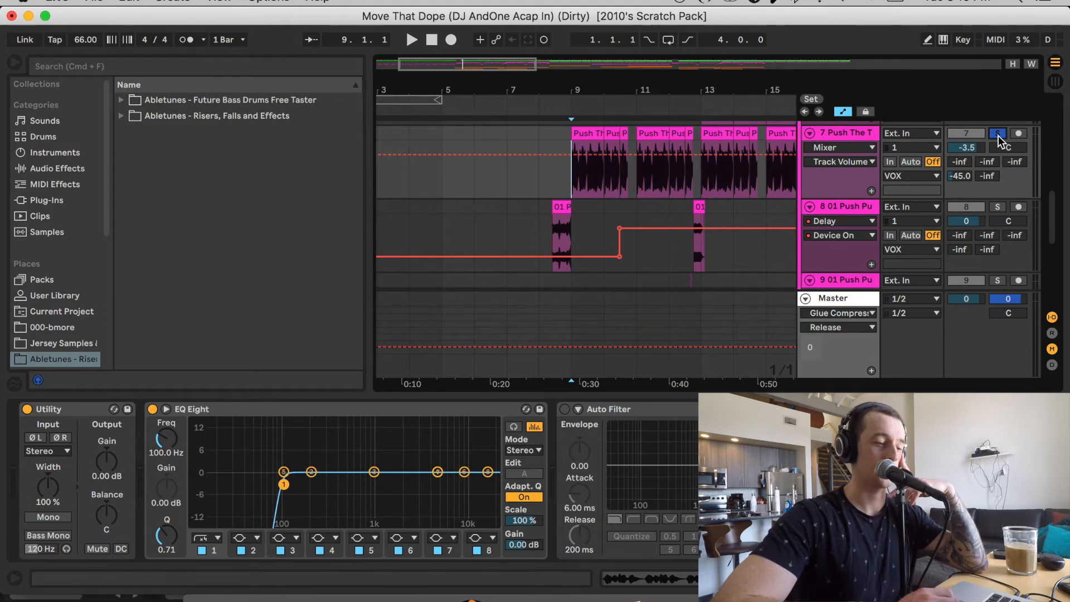
{"action": "key", "text": "space"}
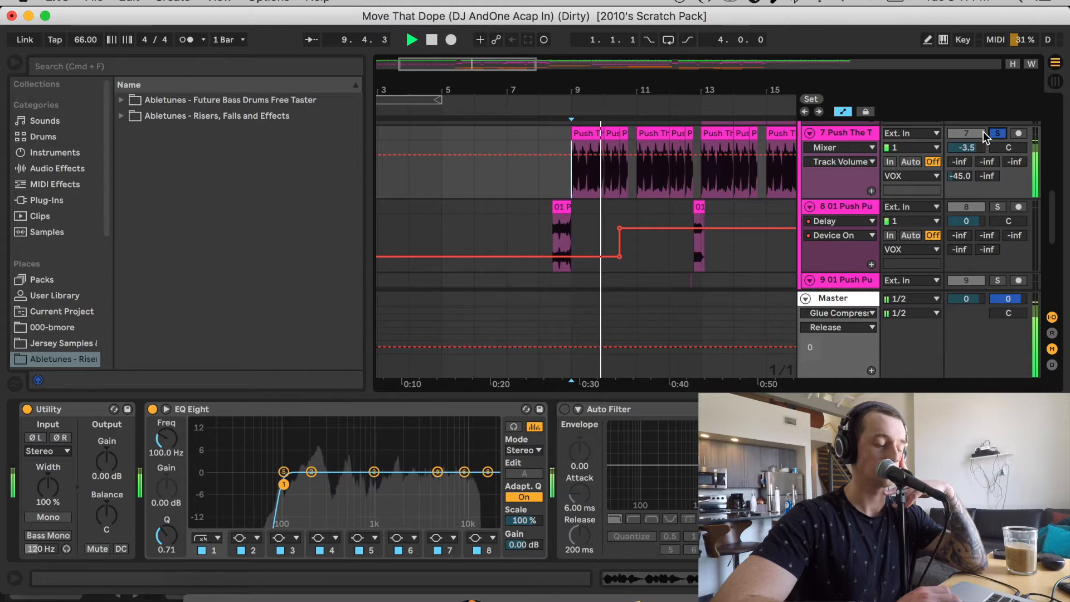
{"action": "key", "text": "space"}
Solo track 8, audition its short Push Pull vocal clips from 8.2.1 and 12.3.3, and show its device chain
{"action": "left_click", "coordinate": [550, 237]}
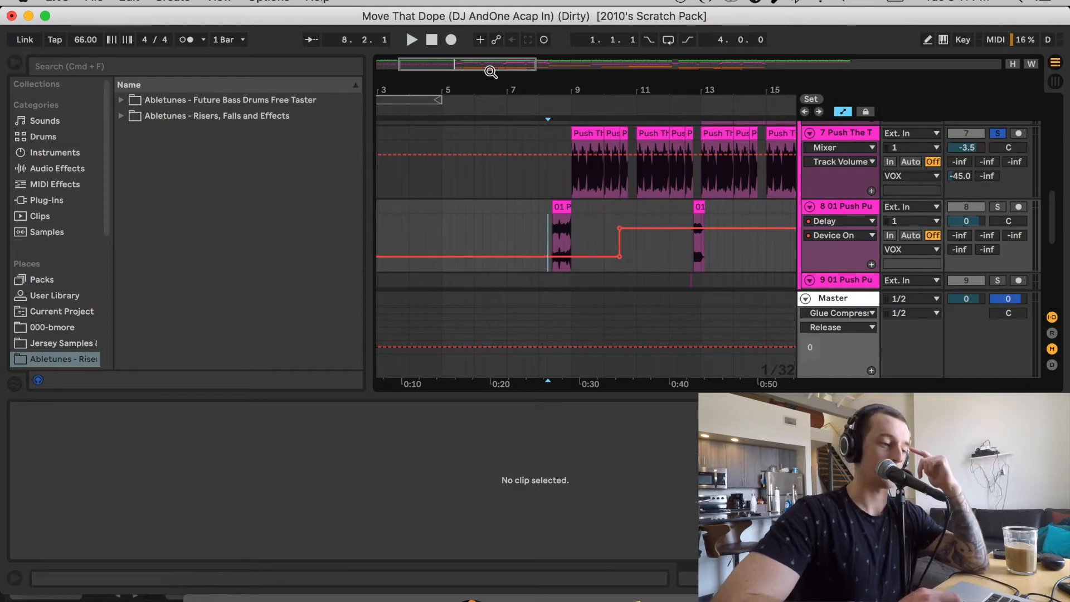
{"action": "left_click_drag", "start_coordinate": [484, 64], "coordinate": [484, 101]}
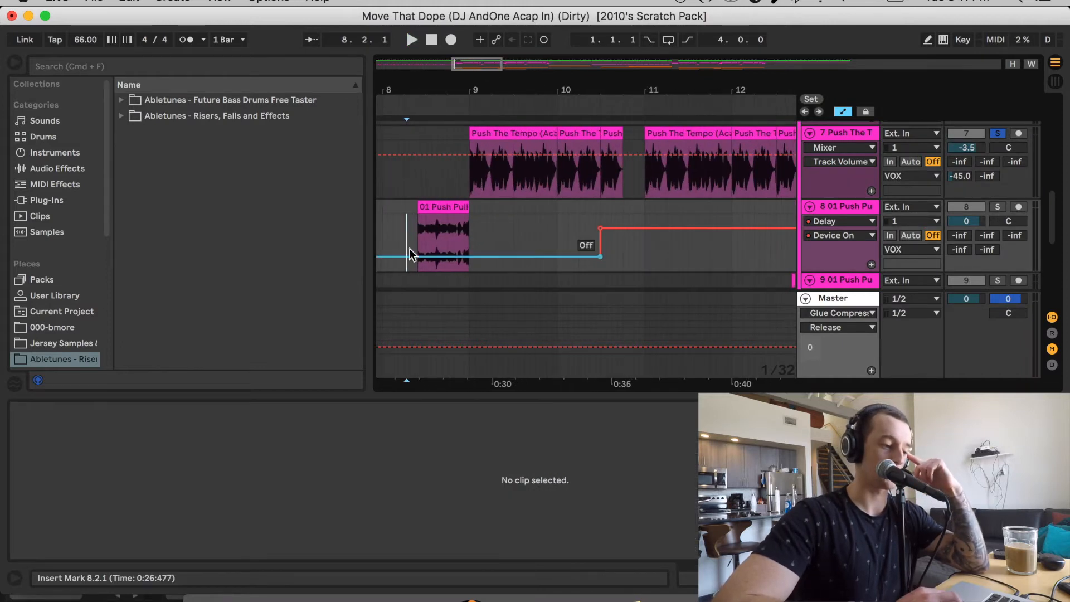
{"action": "left_click", "coordinate": [999, 208]}
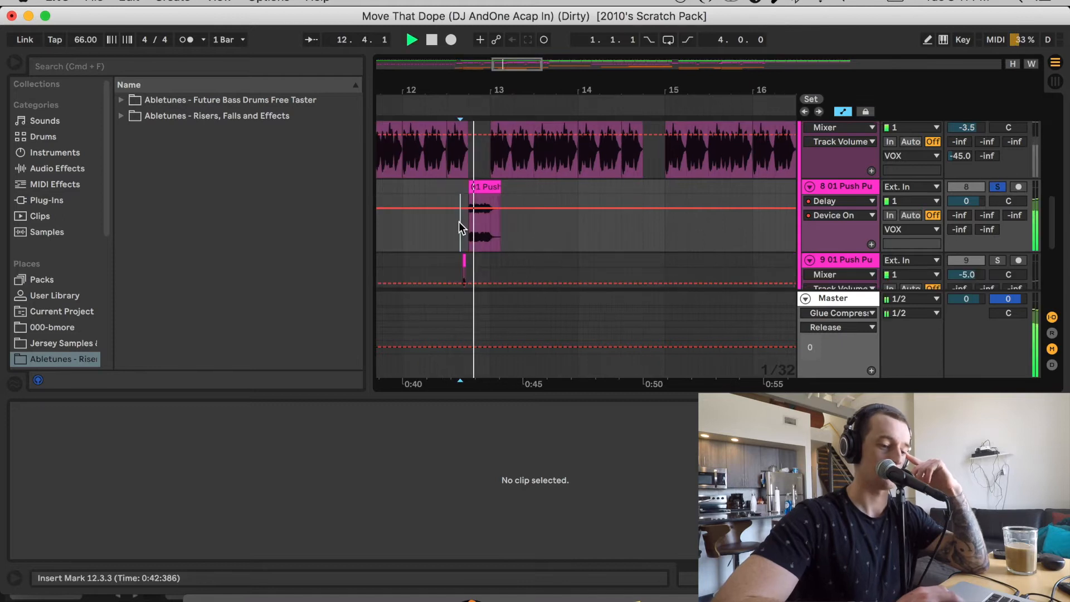
{"action": "left_click_drag", "start_coordinate": [511, 65], "coordinate": [510, 30]}
{"action": "double_click", "coordinate": [869, 186]}
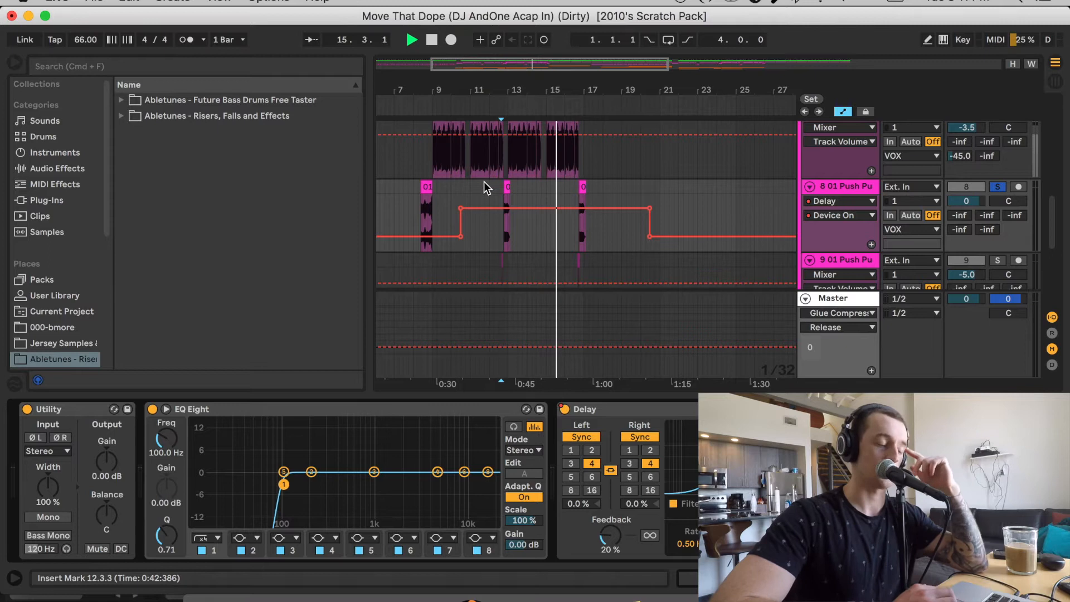
Solo track 9 and audition its short Push Pull vocal clip from 12.3.2
{"action": "scroll", "coordinate": [484, 182], "scroll_direction": "down", "scroll_amount": 3}
{"action": "key", "text": "space"}
{"action": "left_click", "coordinate": [508, 192]}
{"action": "mouse_move", "coordinate": [531, 66]}
{"action": "left_mouse_down"}
{"action": "mouse_move", "coordinate": [532, 128]}
{"action": "mouse_move", "coordinate": [493, 128]}
{"action": "left_mouse_up"}
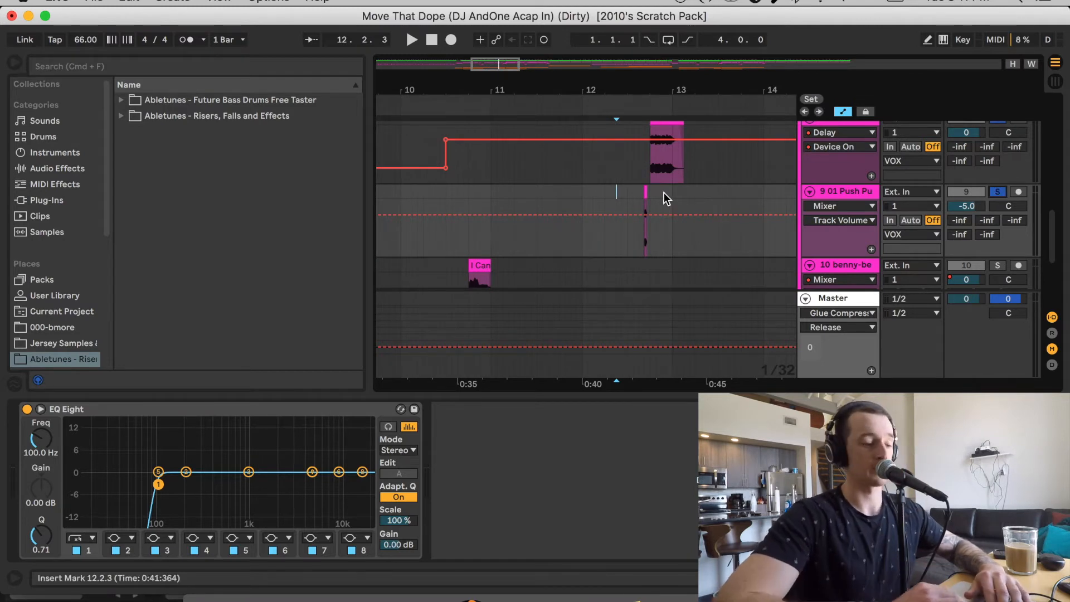
{"action": "left_click", "coordinate": [637, 203]}
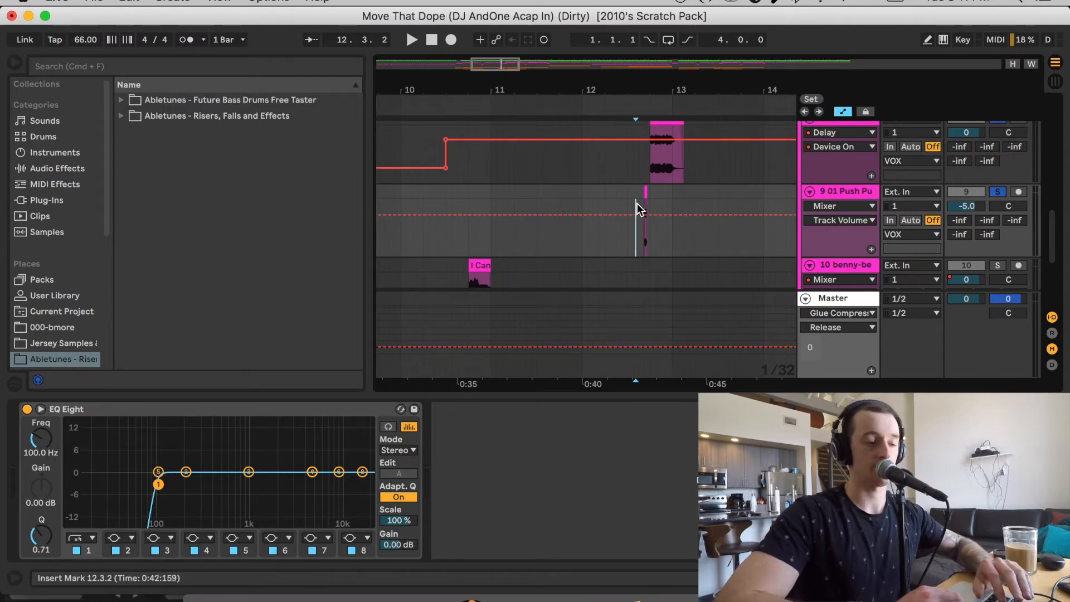
{"action": "key", "text": "space"}
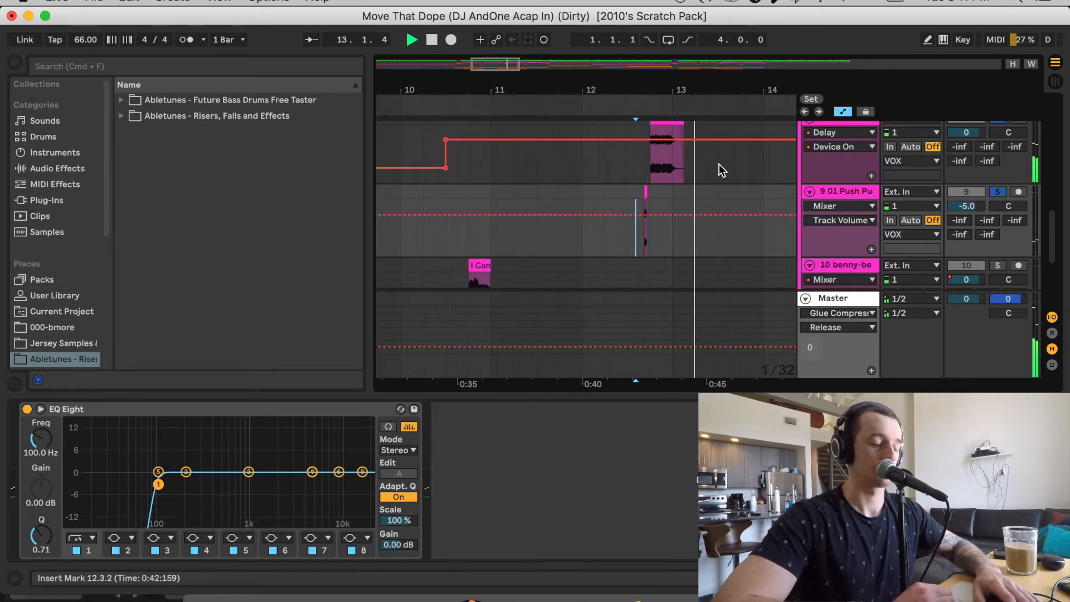
Solo the I Can't Get vocal tracks 10 and 11 and audition them from 10.3.1
{"action": "scroll", "coordinate": [719, 164], "scroll_direction": "down", "scroll_amount": 4}
{"action": "scroll", "coordinate": [719, 164], "scroll_direction": "left", "scroll_amount": 4}
{"action": "key", "text": "space"}
{"action": "left_click", "coordinate": [572, 179]}
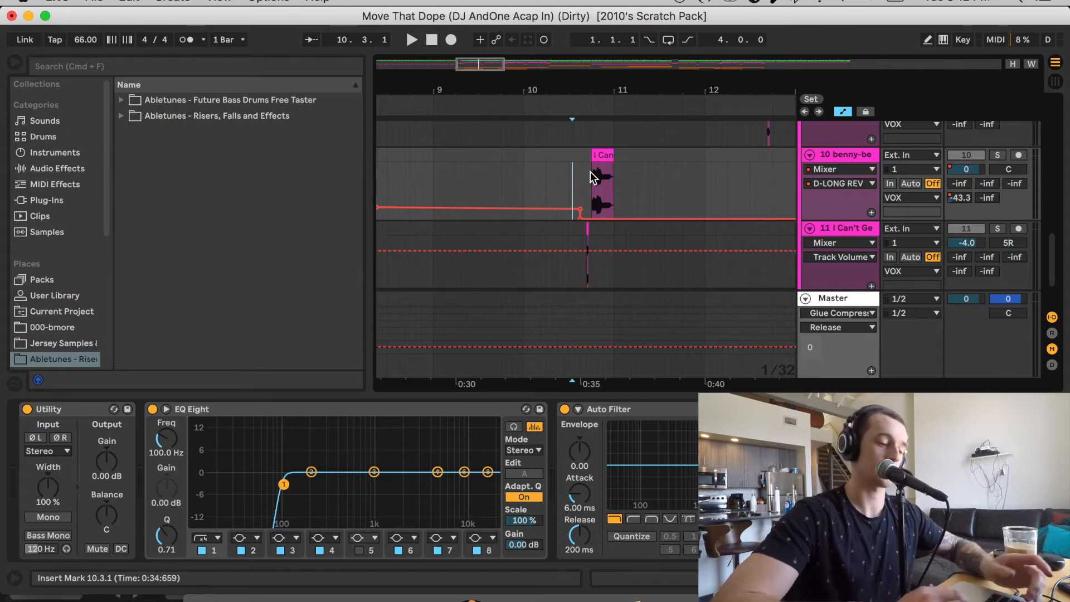
{"action": "key", "text": "space"}
{"action": "left_click", "coordinate": [996, 148]}
{"action": "left_click", "coordinate": [998, 154]}
{"action": "left_click", "coordinate": [999, 230]}
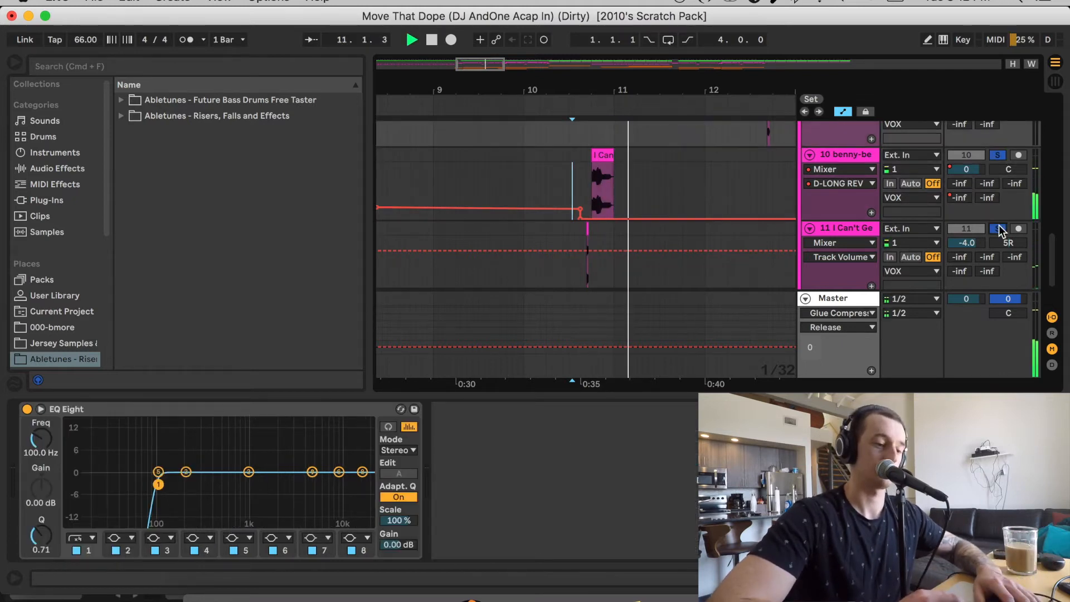
{"action": "left_click_drag", "start_coordinate": [498, 63], "coordinate": [498, 33]}
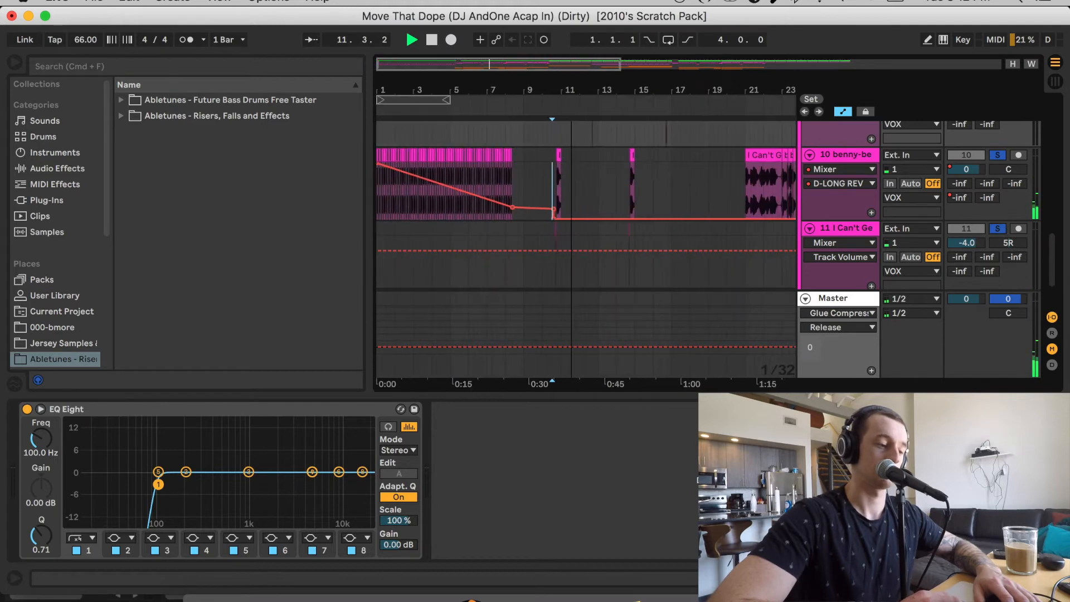
Stop playback and audition the soloed vocal track 10 from bar 1
{"action": "key", "text": "space"}
{"action": "left_click", "coordinate": [538, 208]}
{"action": "left_click", "coordinate": [378, 219]}
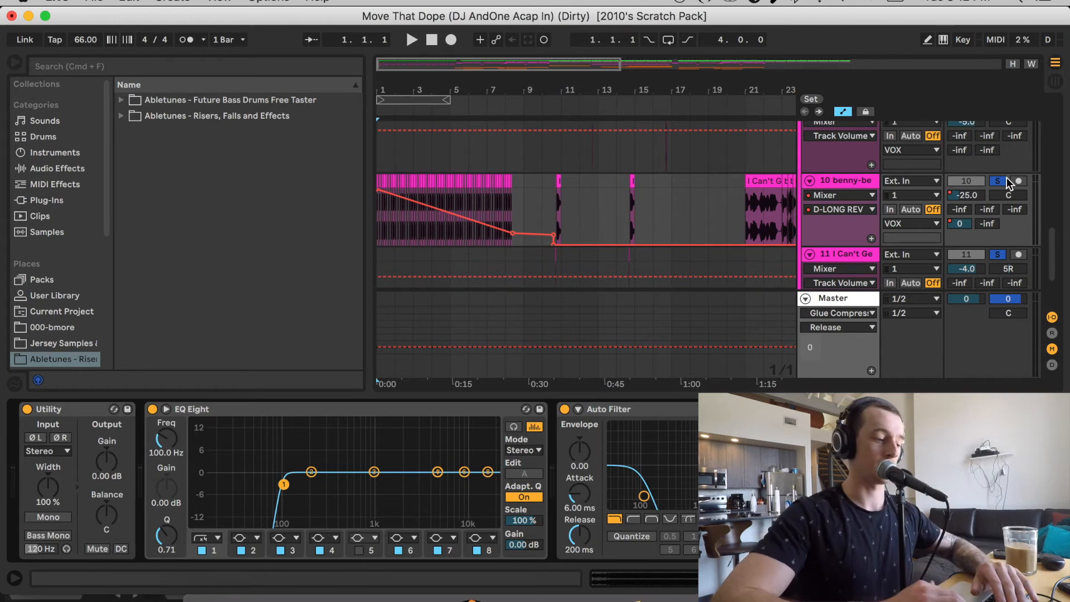
{"action": "key", "text": "space"}
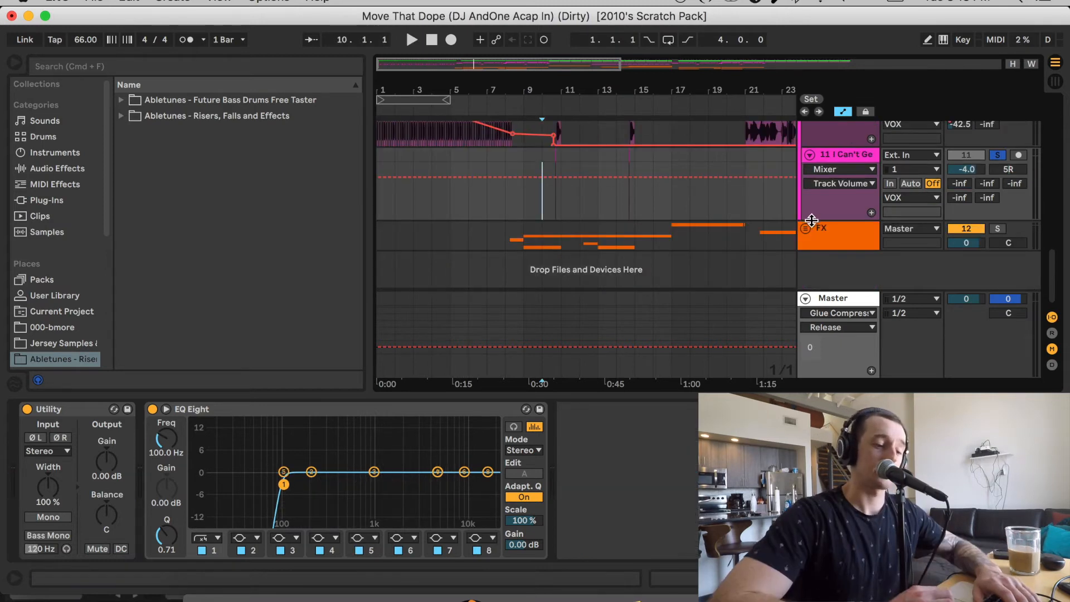
Unfold the FX group, solo the I Can't Get No Satisfaction effect on track 13 and audition it from bar 20
{"action": "left_click", "coordinate": [805, 229]}
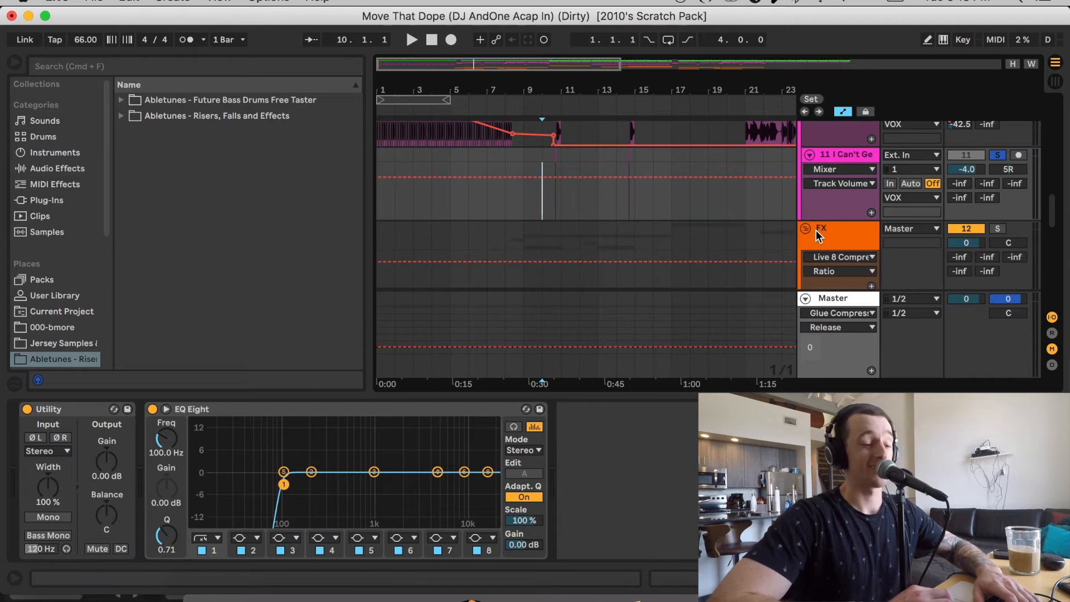
{"action": "scroll", "coordinate": [730, 210], "scroll_direction": "down", "scroll_amount": 4}
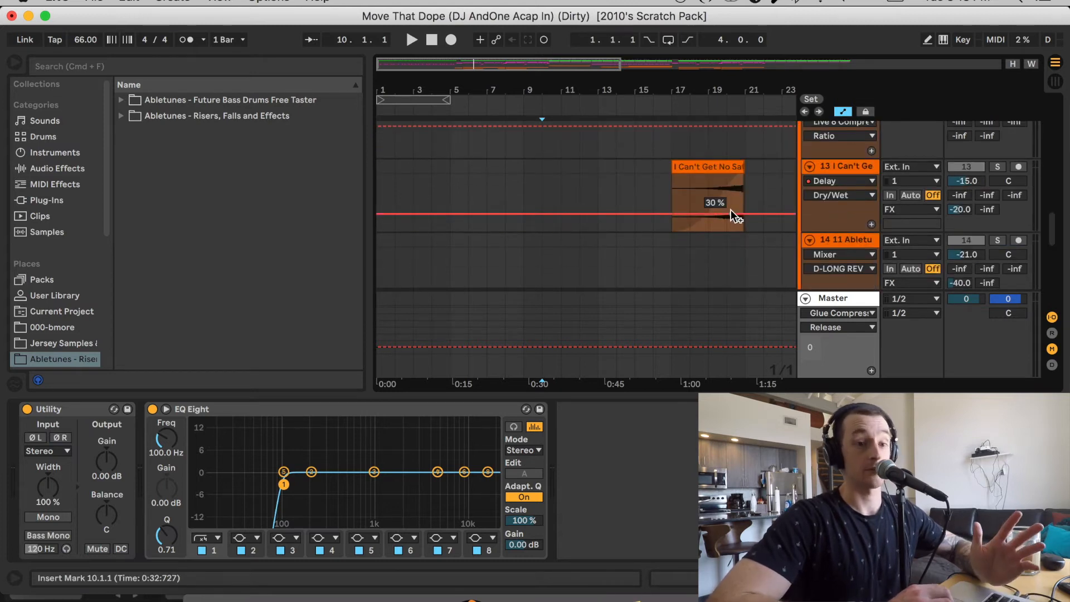
{"action": "left_click", "coordinate": [517, 179]}
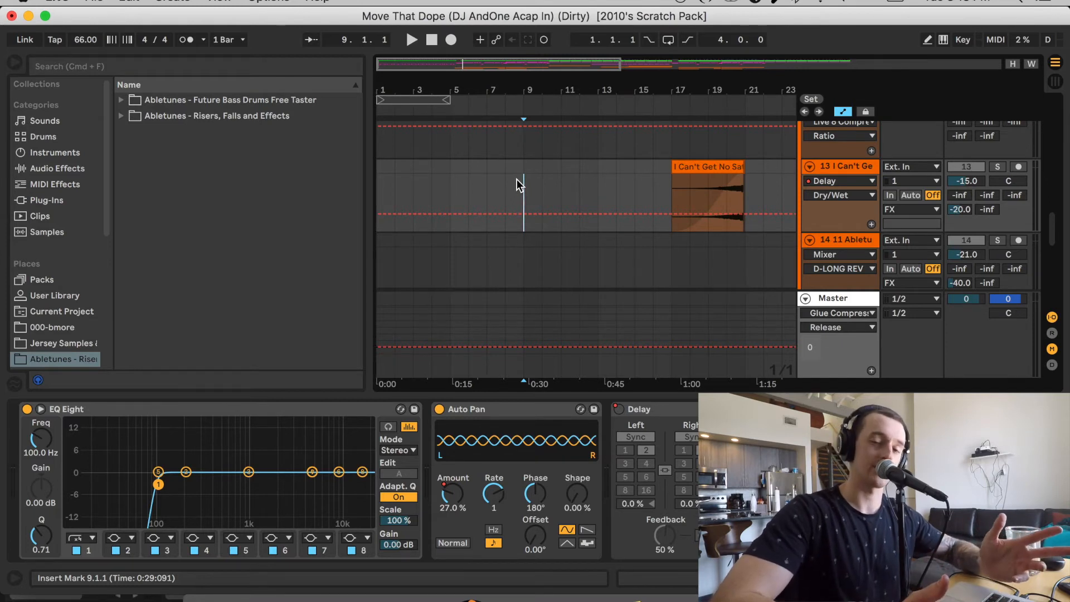
{"action": "scroll", "coordinate": [517, 185], "scroll_direction": "right", "scroll_amount": 3}
{"action": "scroll", "coordinate": [517, 185], "scroll_direction": "right", "scroll_amount": 1}
{"action": "left_click", "coordinate": [583, 179]}
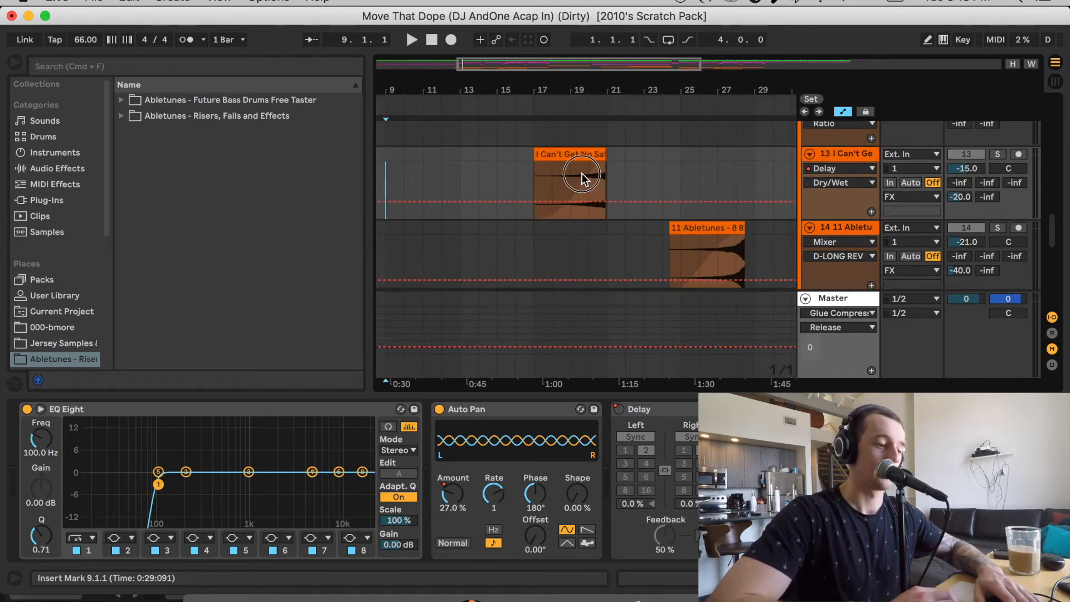
{"action": "left_click_drag", "start_coordinate": [590, 72], "coordinate": [564, 155]}
{"action": "left_click", "coordinate": [559, 186]}
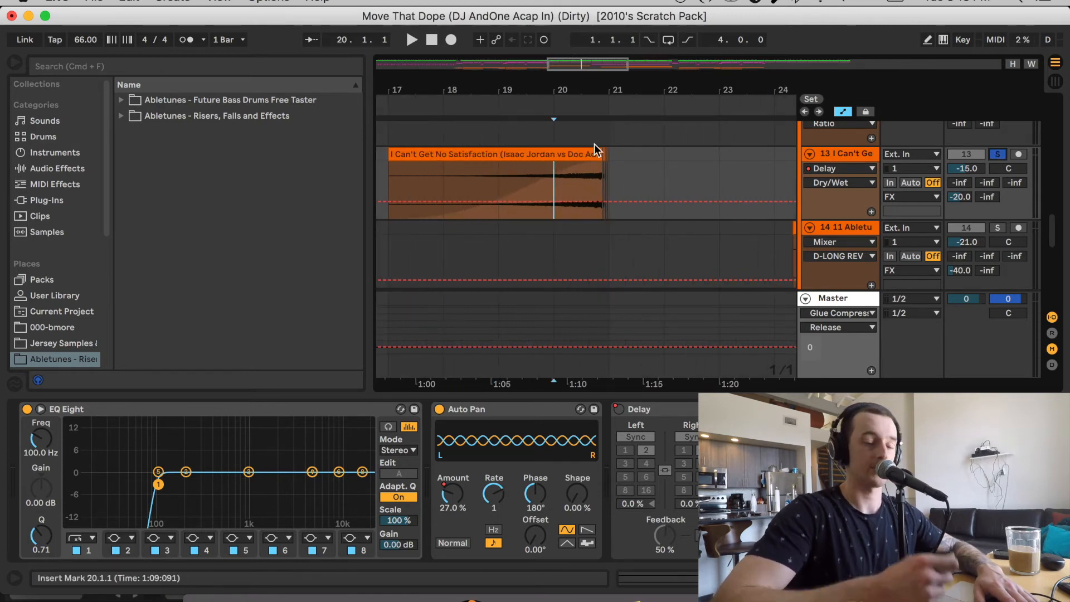
{"action": "key", "text": "space"}
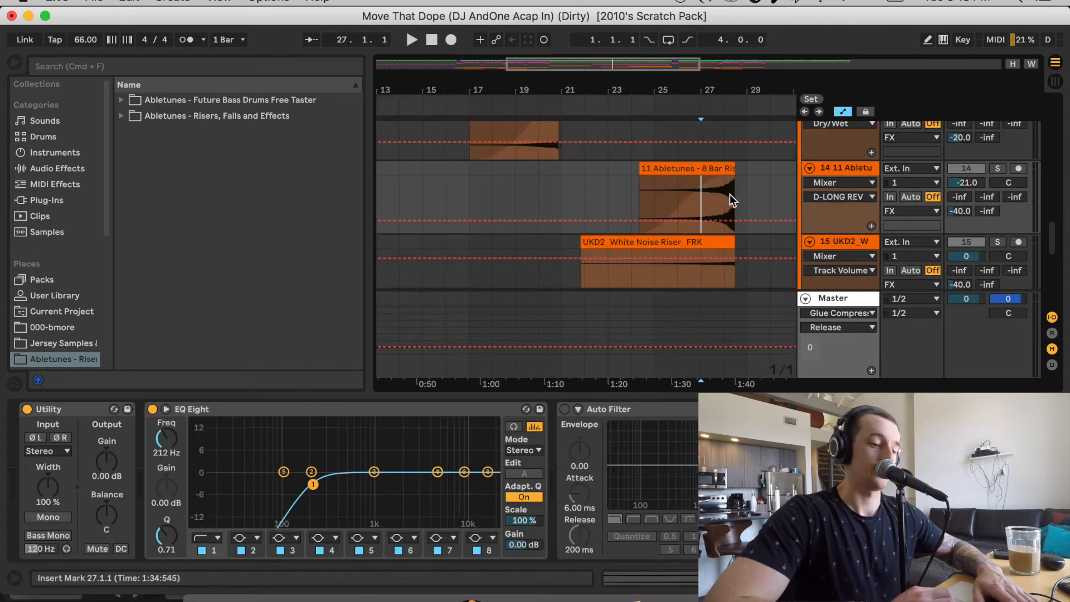
Solo and audition the 8-bar riser on track 14 from bar 28 and the WLRH1 Light FX 01 clip on track 16 from bar 9
{"action": "left_click", "coordinate": [718, 197]}
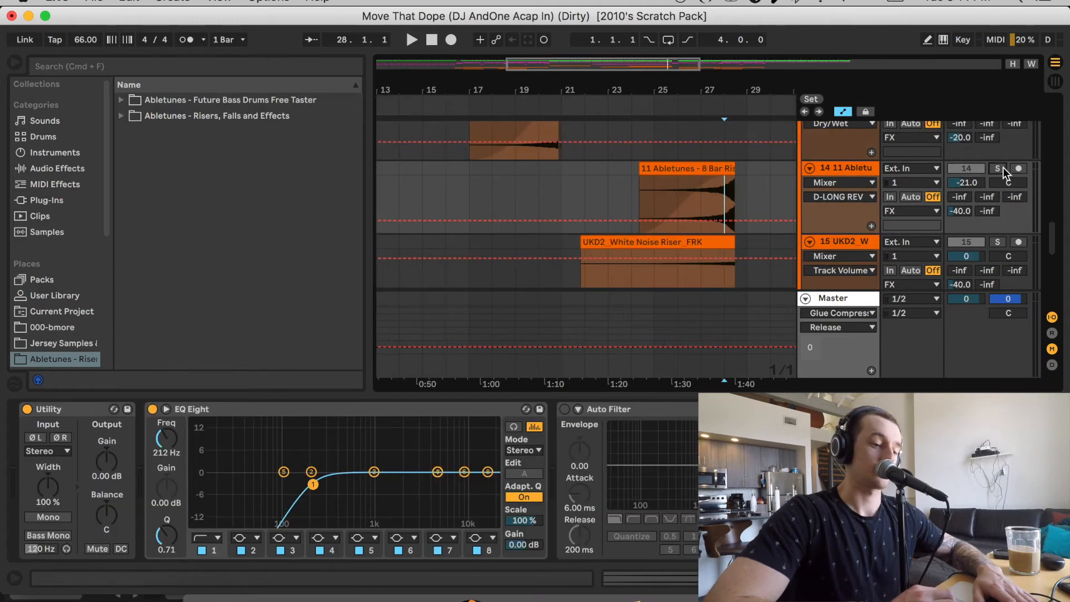
{"action": "left_click", "coordinate": [998, 169]}
{"action": "key", "text": "space"}
{"action": "scroll", "coordinate": [778, 190], "scroll_direction": "down", "scroll_amount": 3}
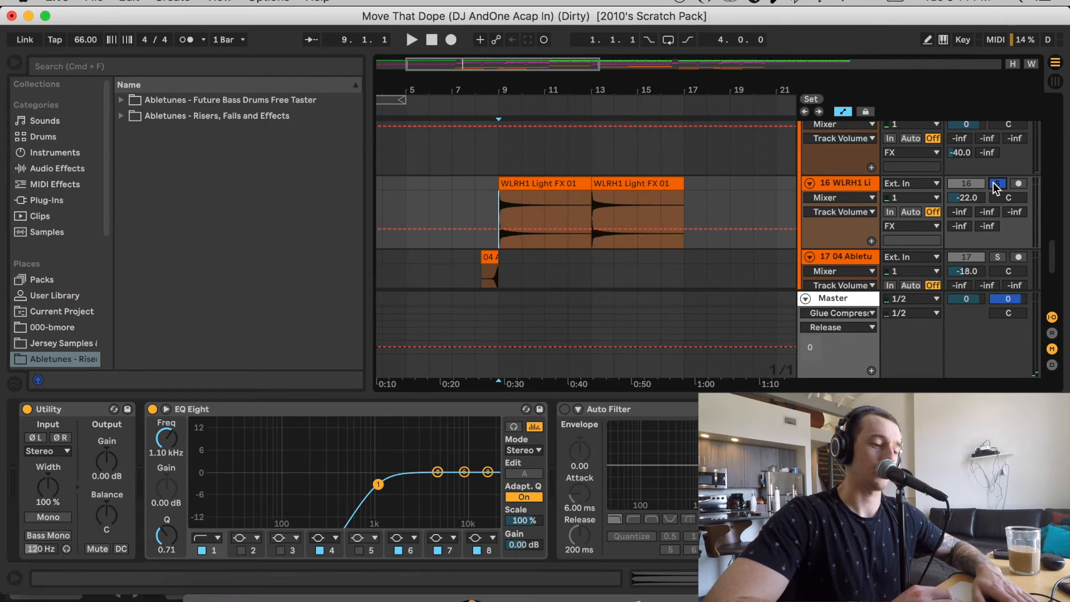
{"action": "key", "text": "space"}
Solo track 17 and audition its short effect clip from bar 8
{"action": "scroll", "coordinate": [587, 188], "scroll_direction": "down", "scroll_amount": 5}
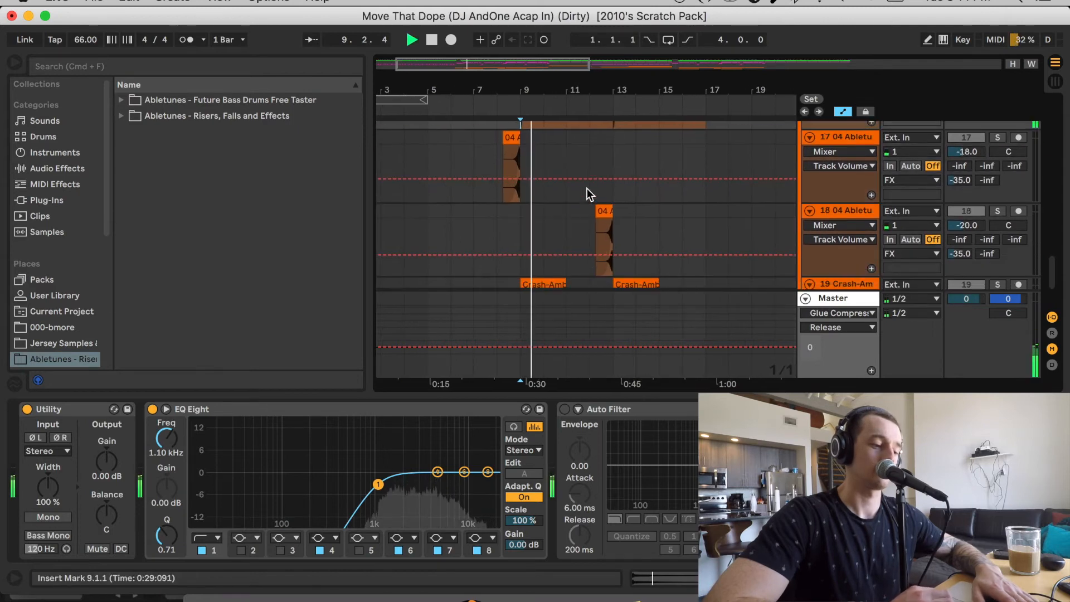
{"action": "left_click", "coordinate": [505, 158]}
{"action": "key", "text": "space"}
{"action": "left_click", "coordinate": [998, 138]}
{"action": "key", "text": "space"}
{"action": "left_click", "coordinate": [662, 148]}
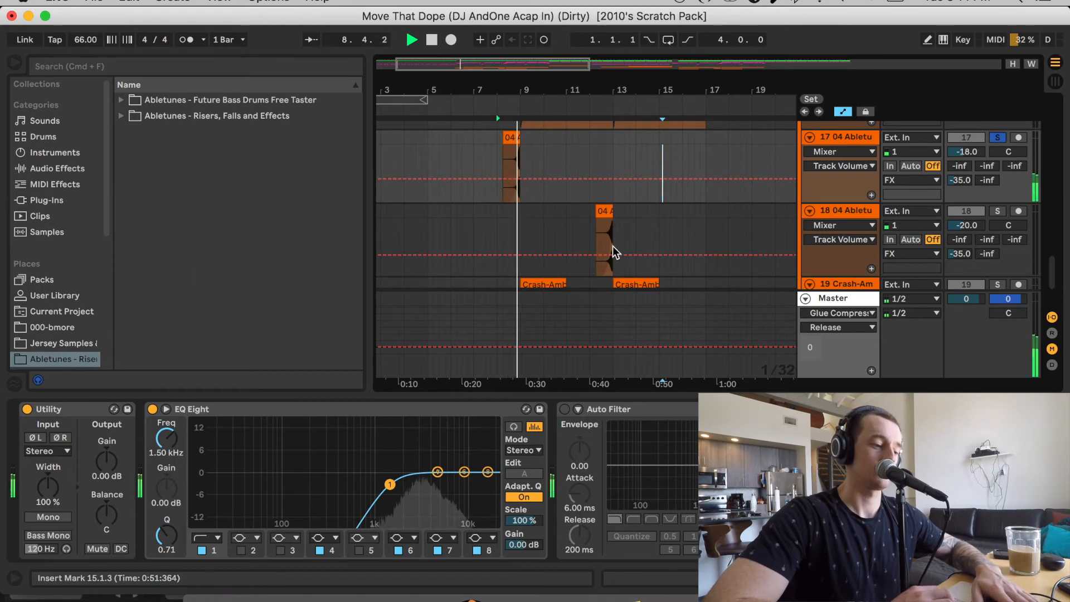
{"action": "key", "text": "space"}
Solo the crash on track 19 and audition it from 8.4.4
{"action": "scroll", "coordinate": [613, 246], "scroll_direction": "down", "scroll_amount": 3}
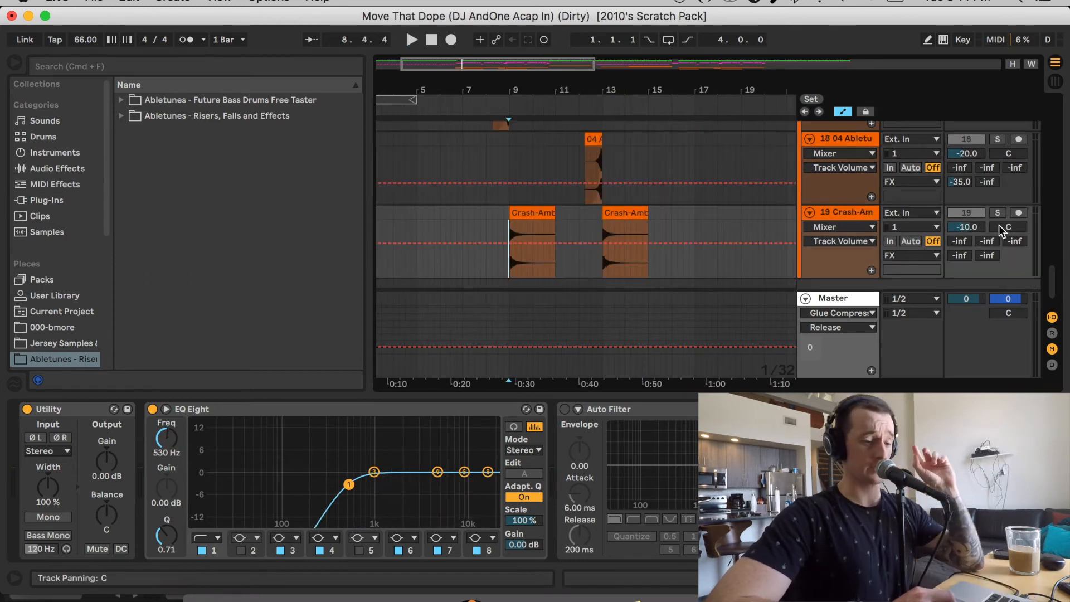
{"action": "left_click", "coordinate": [997, 213]}
{"action": "key", "text": "space"}
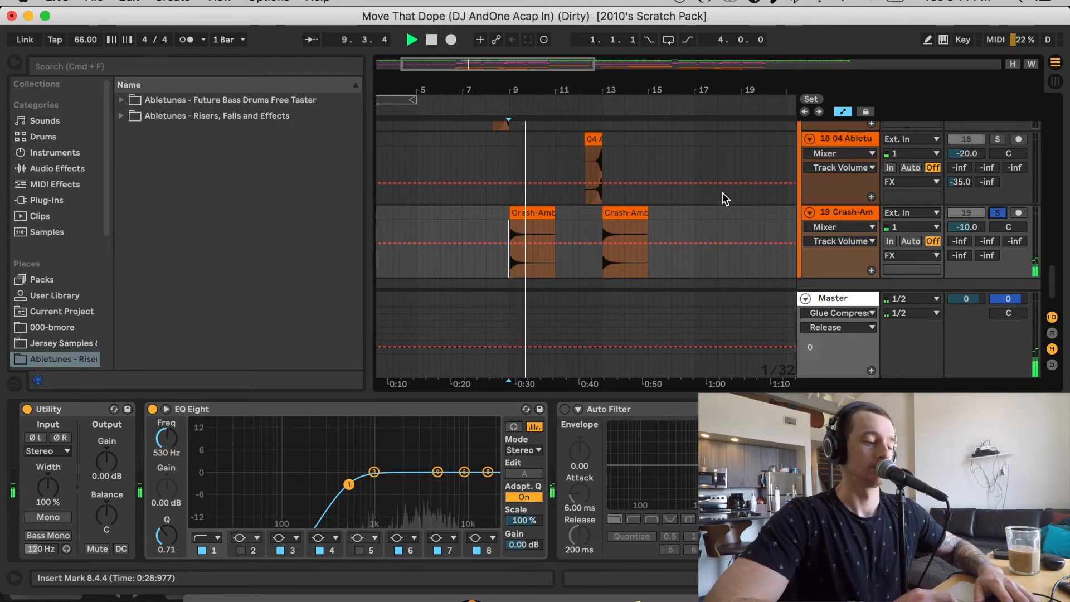
{"action": "key", "text": "space"}
Show the FX group's sidechained Live 8 Compressor
{"action": "scroll", "coordinate": [722, 192], "scroll_direction": "up", "scroll_amount": 5}
{"action": "left_click", "coordinate": [856, 193]}
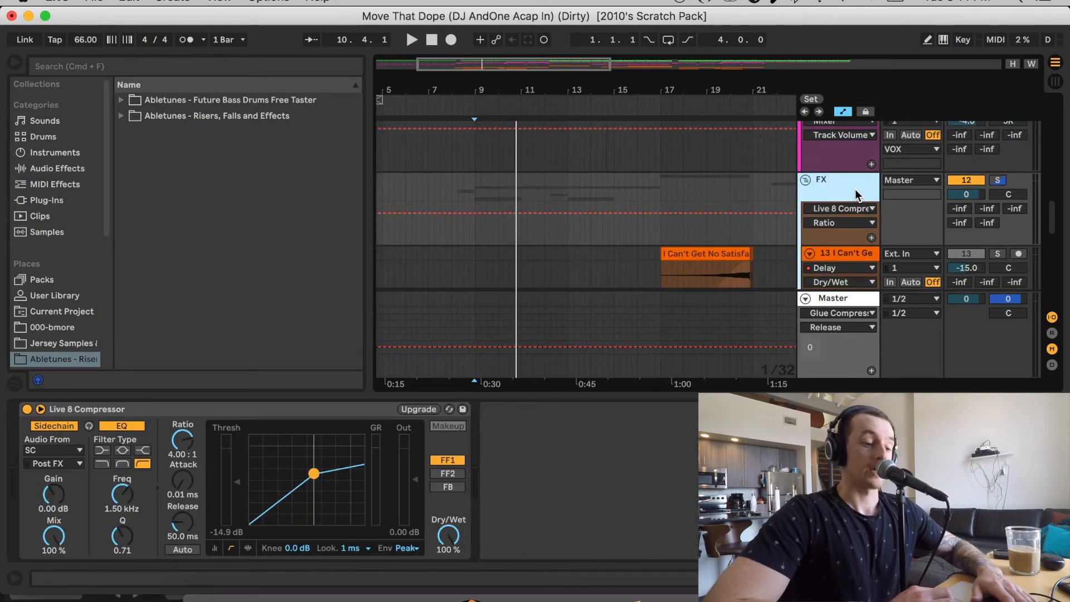
{"action": "double_click", "coordinate": [858, 195]}
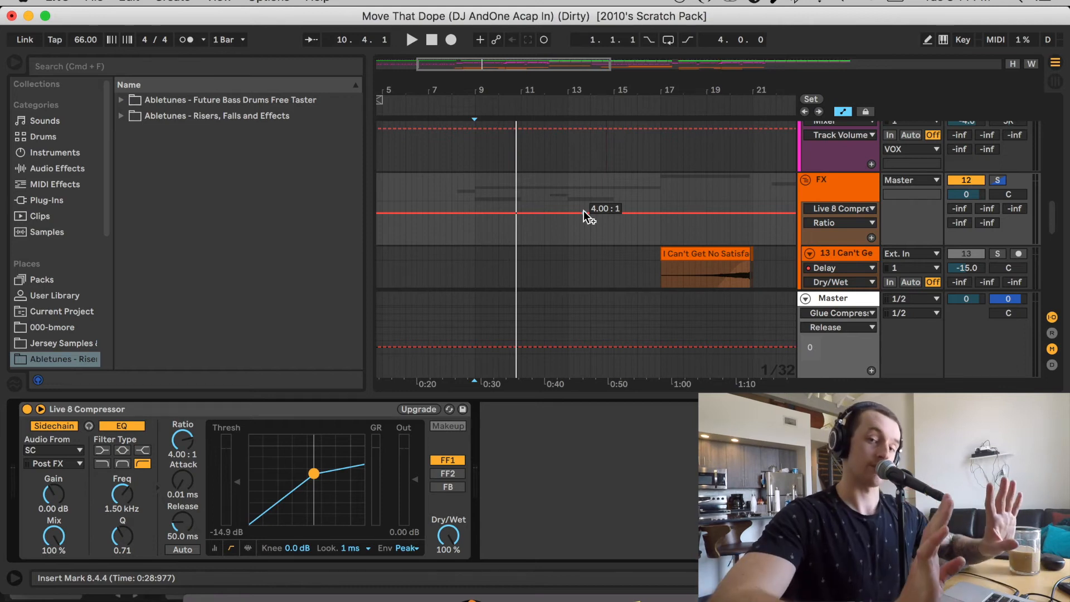
Show the device chains of the VOX group, the Salt-N-Pepa track 3 and the Wild Thing track 4
{"action": "scroll", "coordinate": [584, 211], "scroll_direction": "up", "scroll_amount": 10}
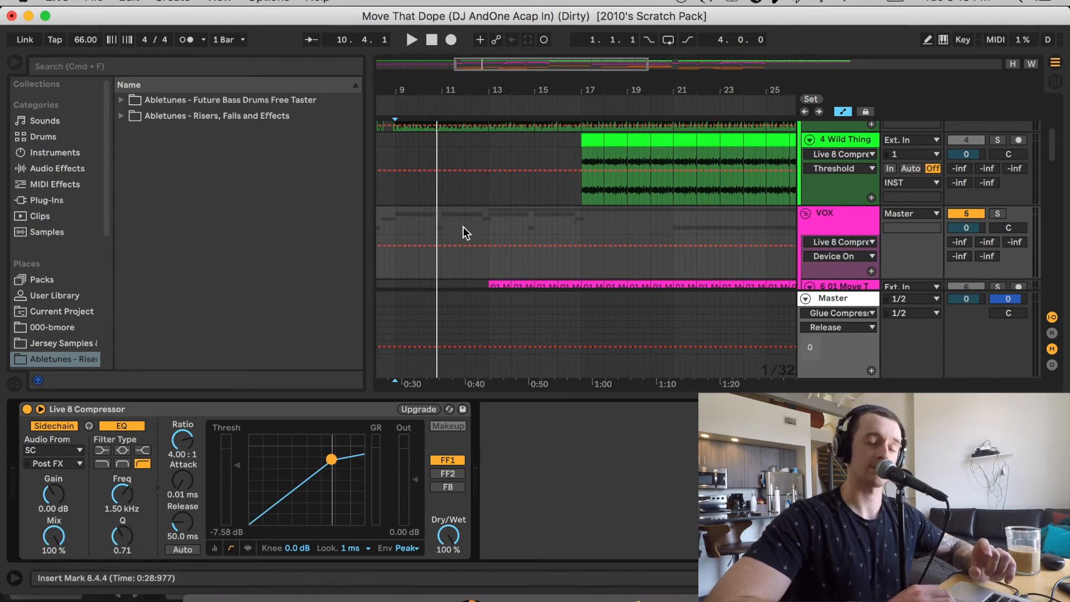
{"action": "scroll", "coordinate": [588, 149], "scroll_direction": "up", "scroll_amount": 3}
{"action": "scroll", "coordinate": [588, 150], "scroll_direction": "right", "scroll_amount": 2}
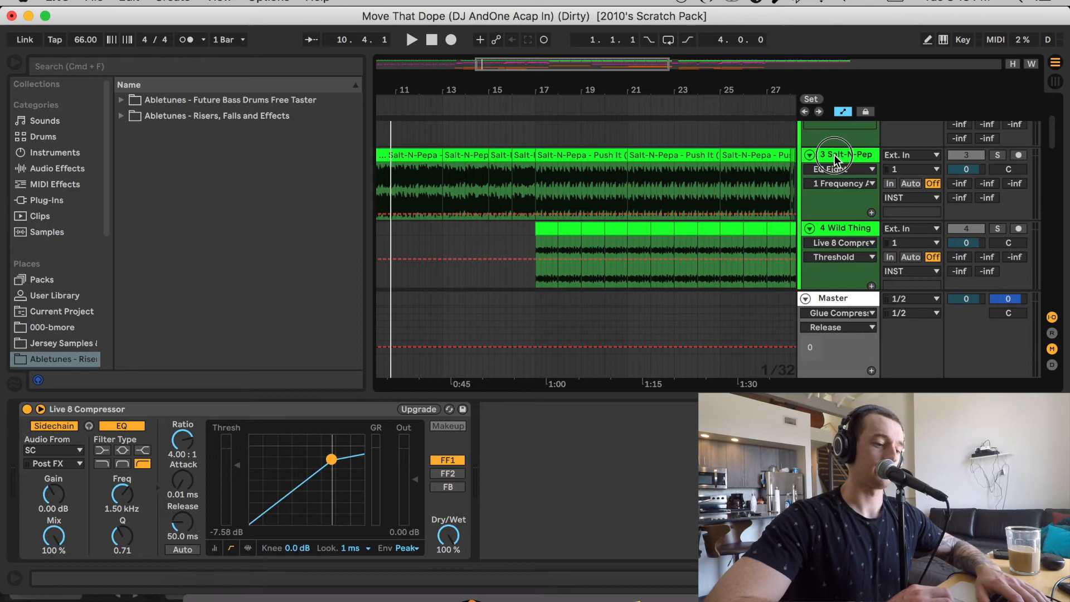
{"action": "left_click", "coordinate": [835, 155]}
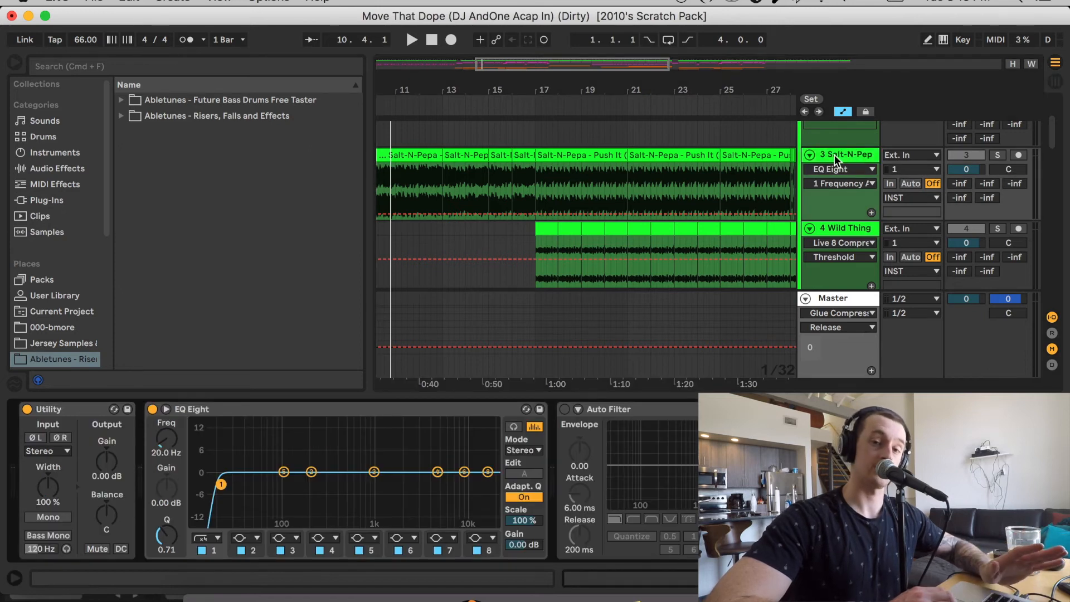
{"action": "left_click", "coordinate": [840, 228]}
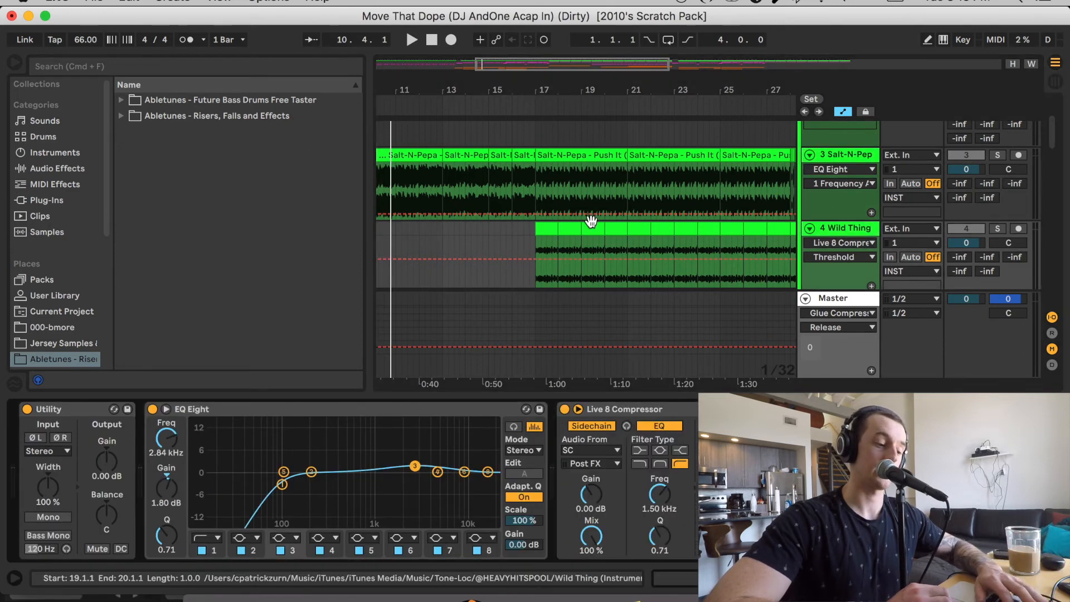
Examine the Salt-N-Pepa and Wild Thing instrumental clips around bars 27 to 37, including the gap just before bar 29
{"action": "scroll", "coordinate": [590, 220], "scroll_direction": "down", "scroll_amount": 2}
{"action": "scroll", "coordinate": [591, 220], "scroll_direction": "right", "scroll_amount": 3}
{"action": "scroll", "coordinate": [590, 219], "scroll_direction": "down", "scroll_amount": 1}
{"action": "scroll", "coordinate": [590, 219], "scroll_direction": "right", "scroll_amount": 3}
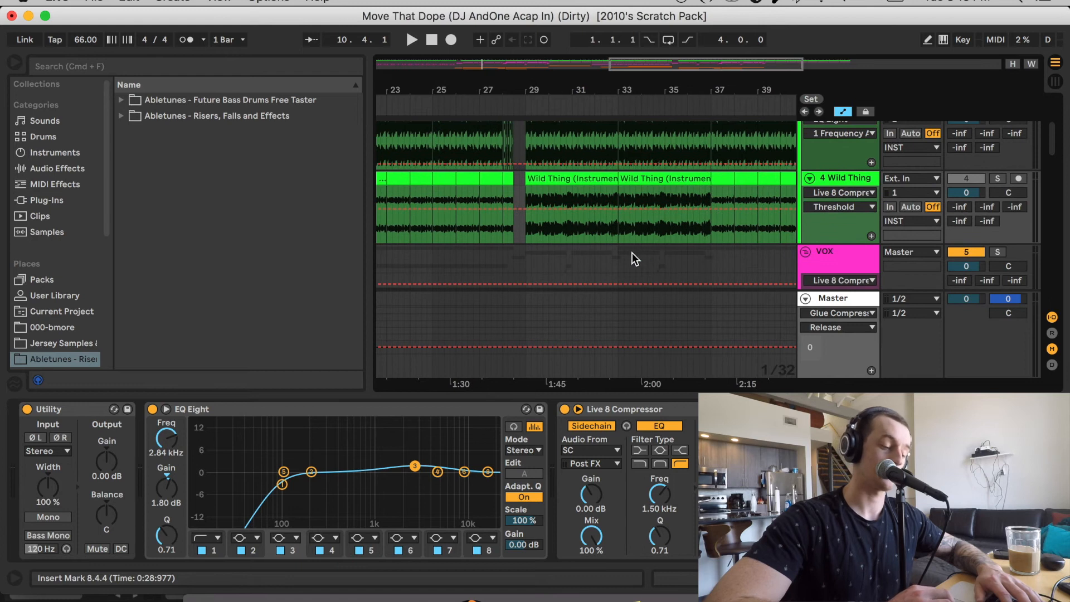
{"action": "scroll", "coordinate": [589, 211], "scroll_direction": "right", "scroll_amount": 1}
{"action": "left_click", "coordinate": [521, 218]}
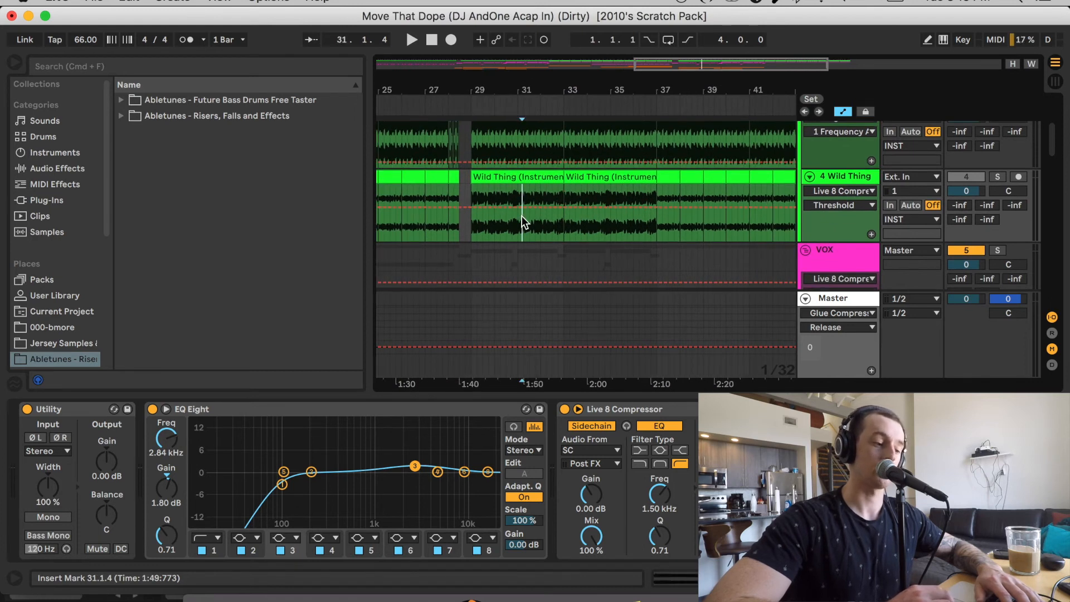
{"action": "scroll", "coordinate": [522, 216], "scroll_direction": "up", "scroll_amount": 3}
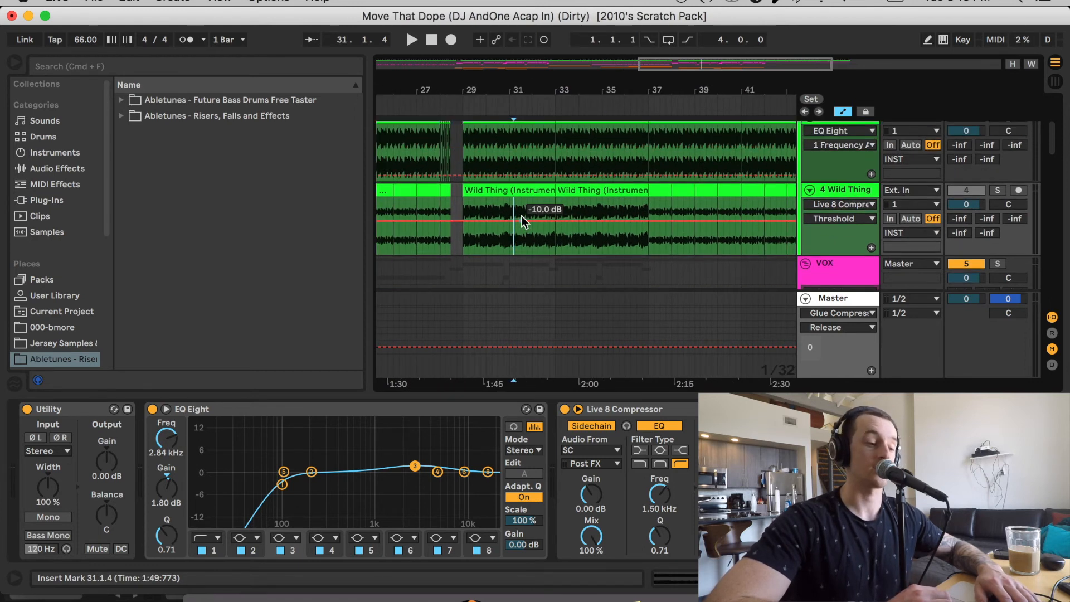
{"action": "scroll", "coordinate": [522, 216], "scroll_direction": "right", "scroll_amount": 1}
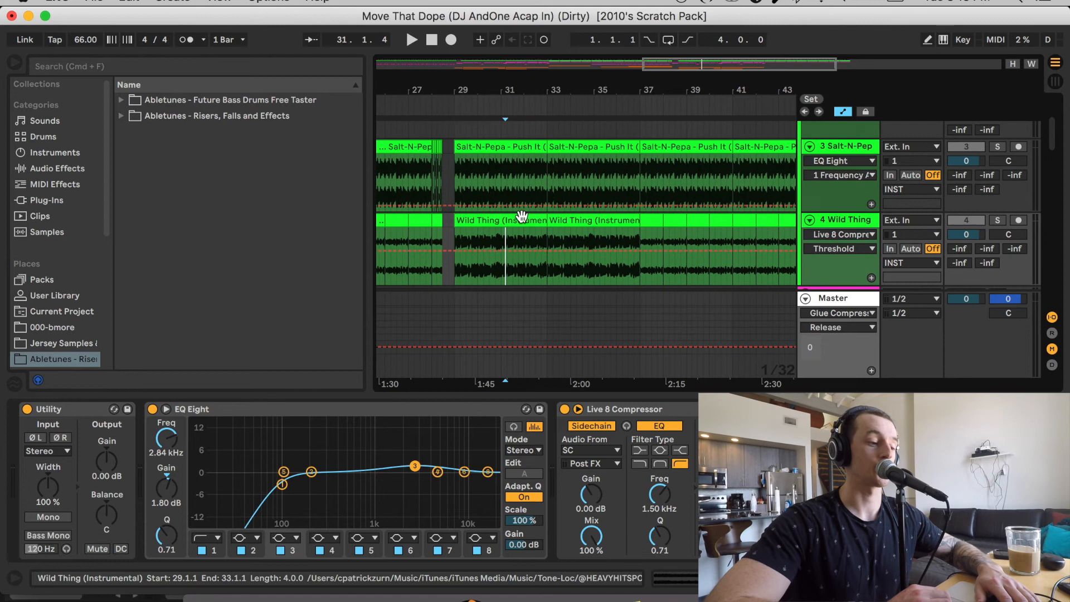
{"action": "left_click", "coordinate": [450, 182]}
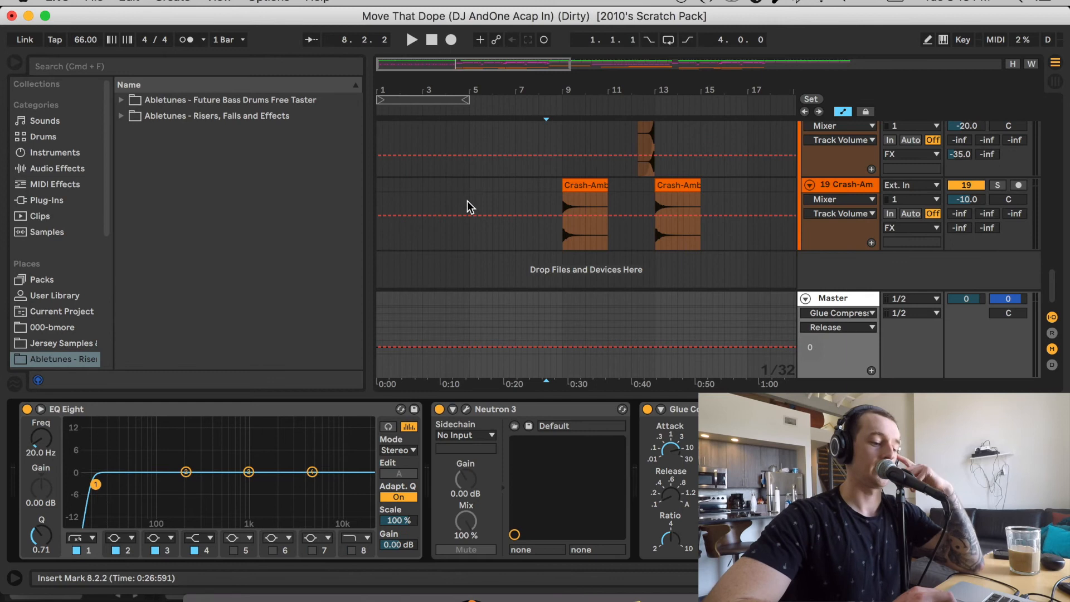
{"action": "left_click", "coordinate": [447, 199]}
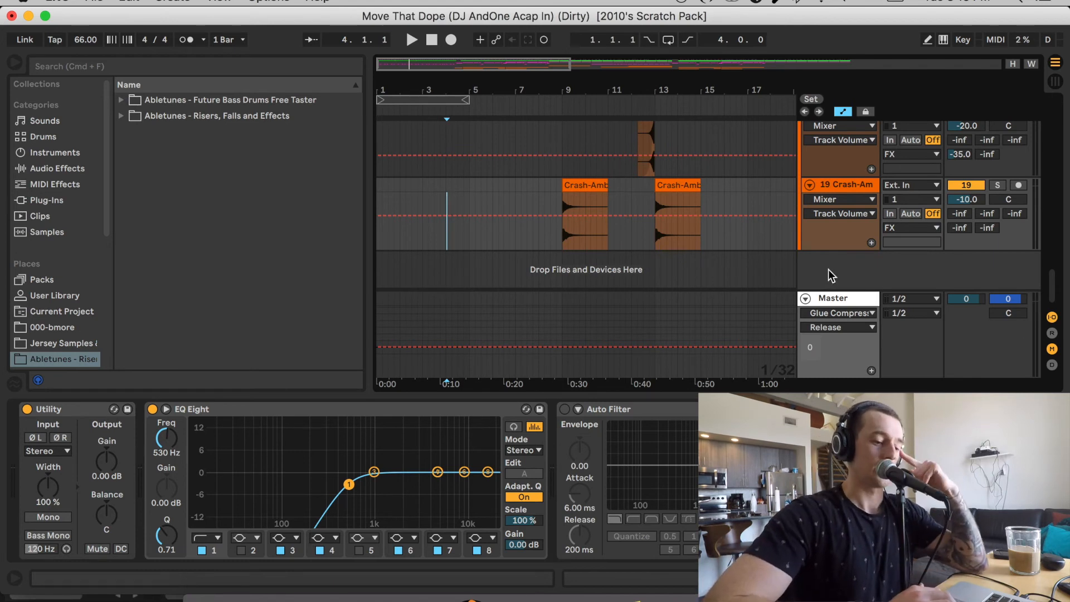
{"action": "left_click", "coordinate": [828, 295]}
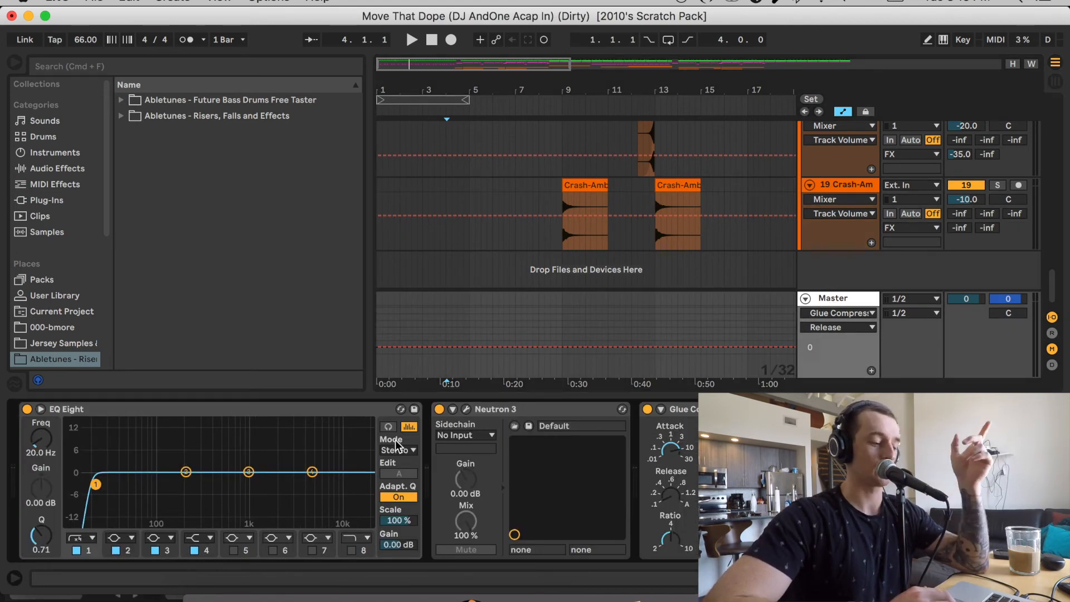
{"action": "left_click", "coordinate": [467, 410]}
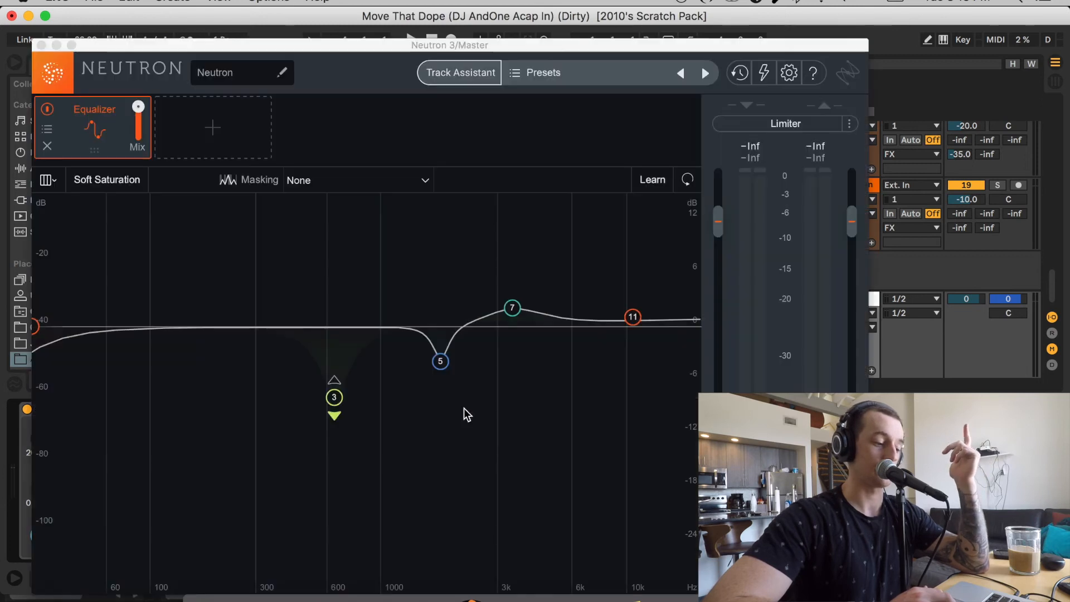
{"action": "left_click", "coordinate": [42, 49]}
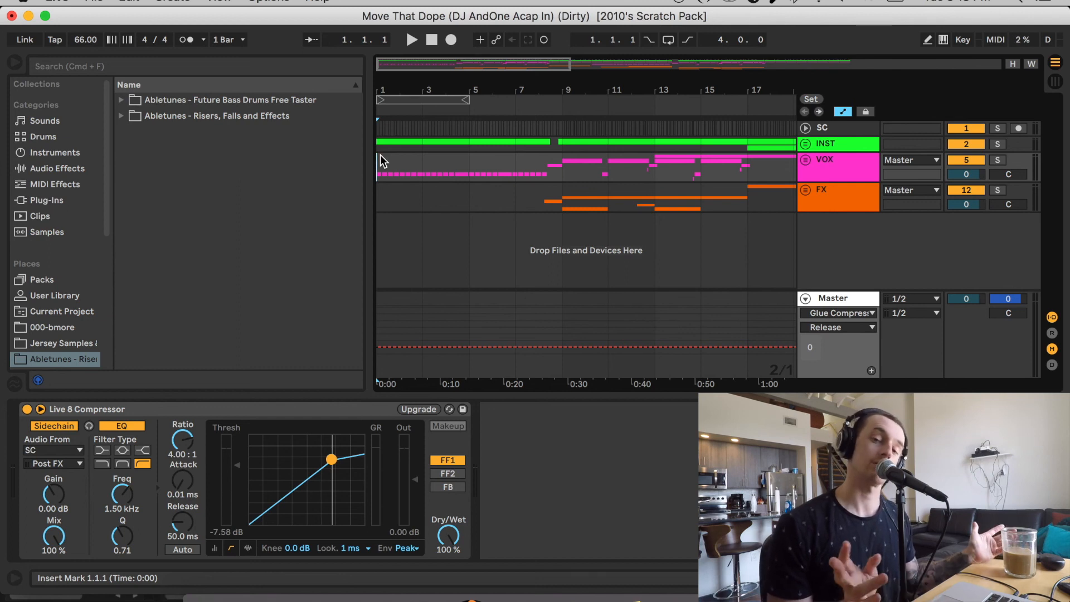
Place the insert marker at bar 1 on the FX group and show its Live 8 Compressor
{"action": "left_click", "coordinate": [382, 197]}
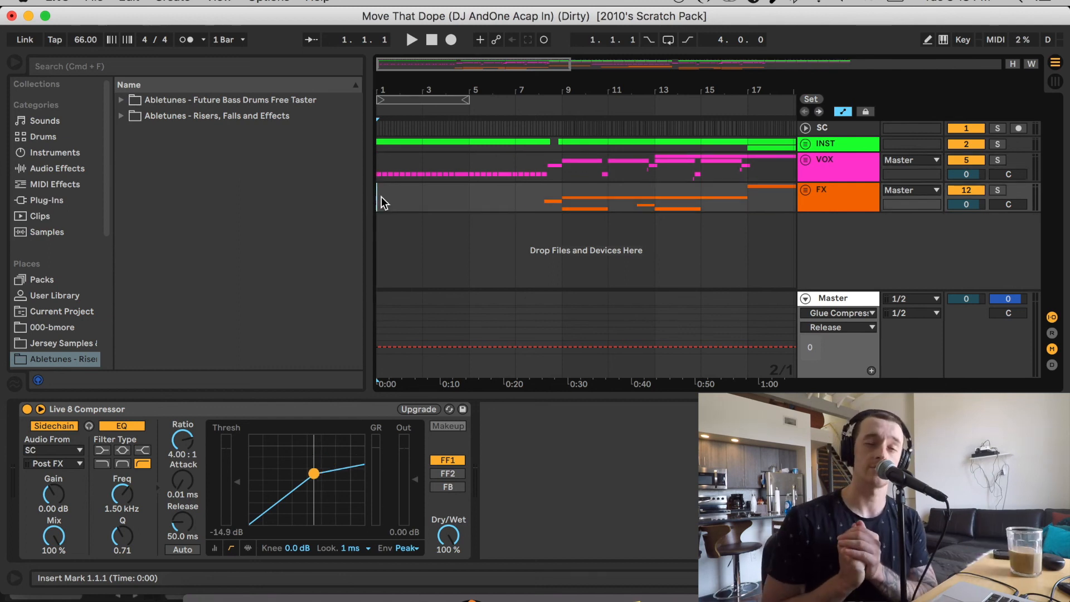